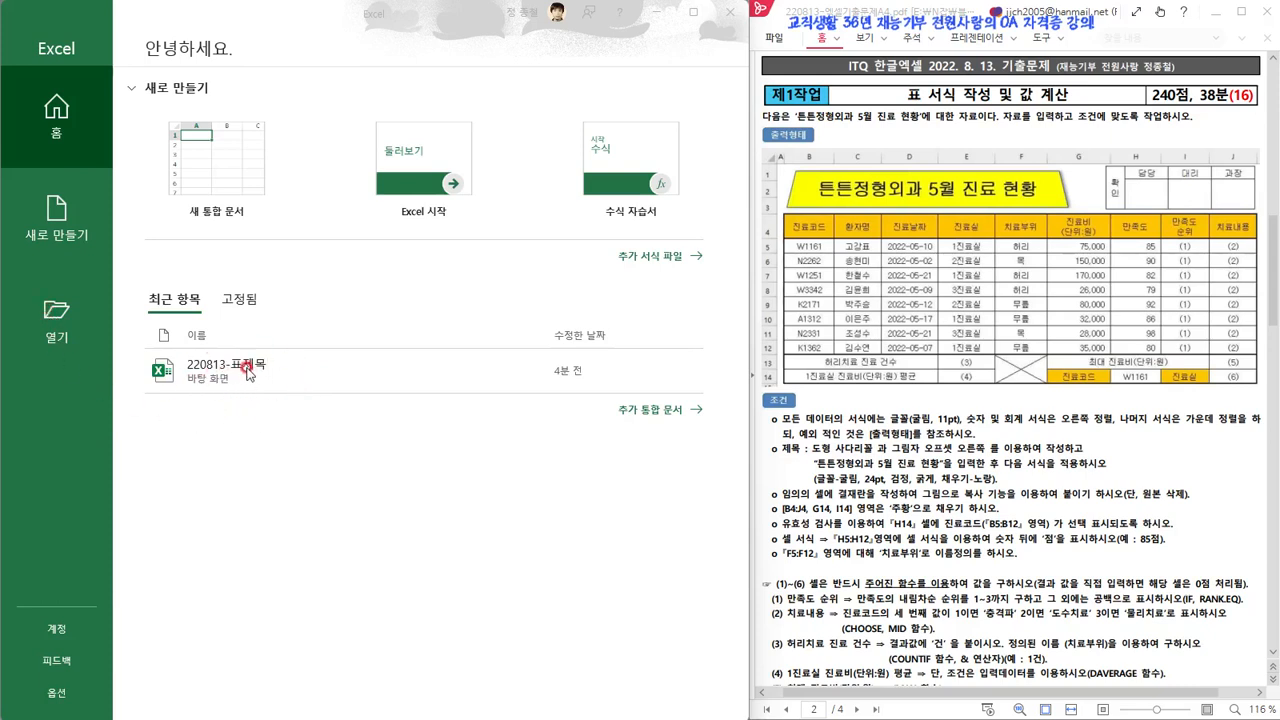
Open the workbook 220813-표제목 from the desktop folder (바탕 화면).
click(60, 308)
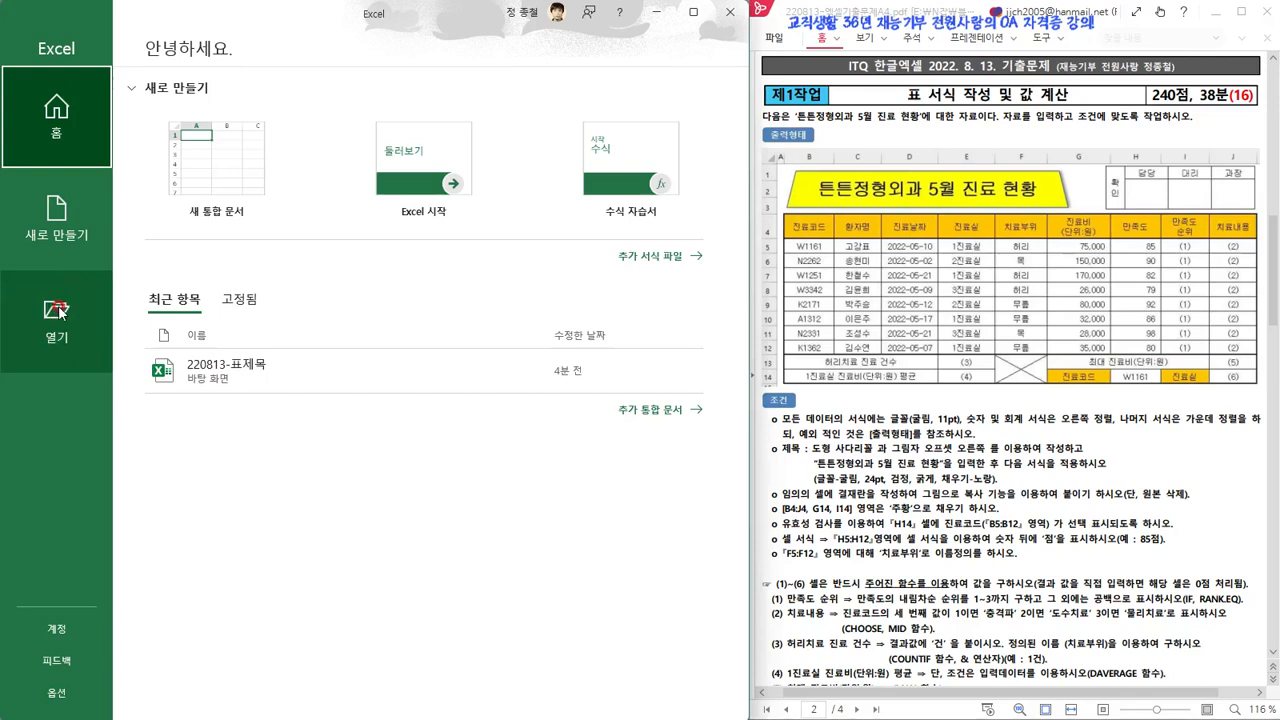
click(58, 311)
click(192, 317)
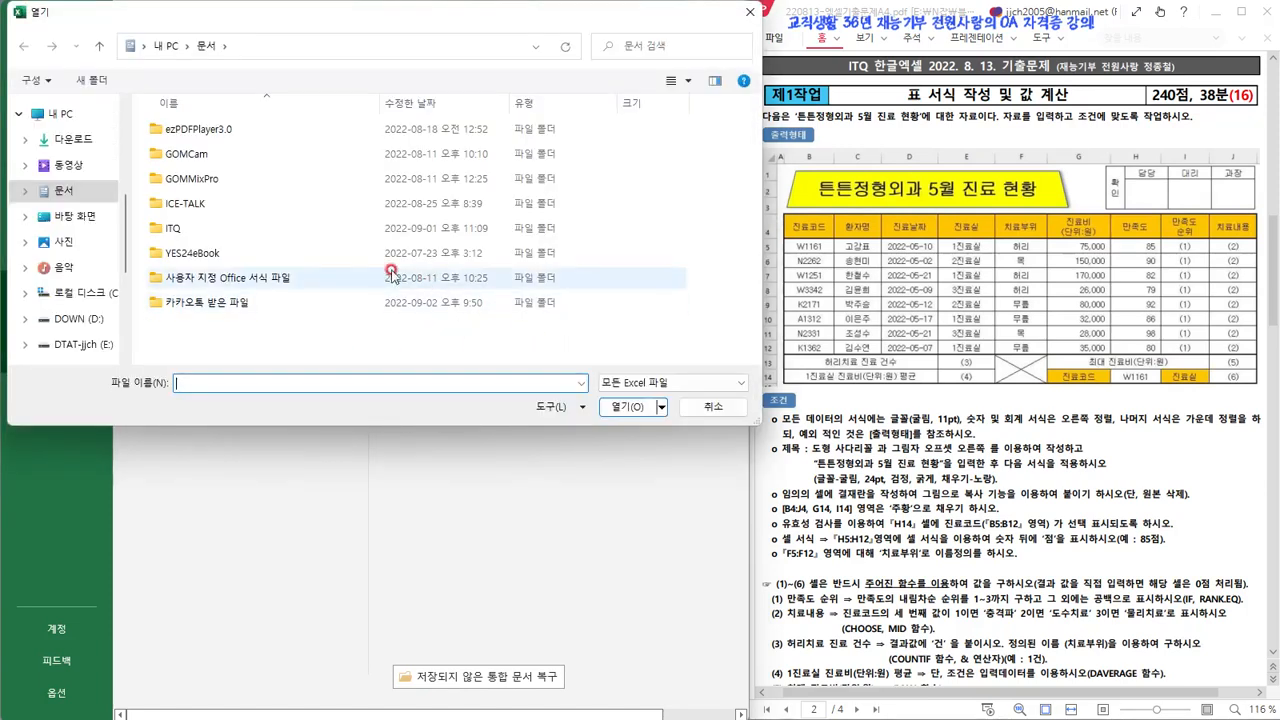
click(80, 220)
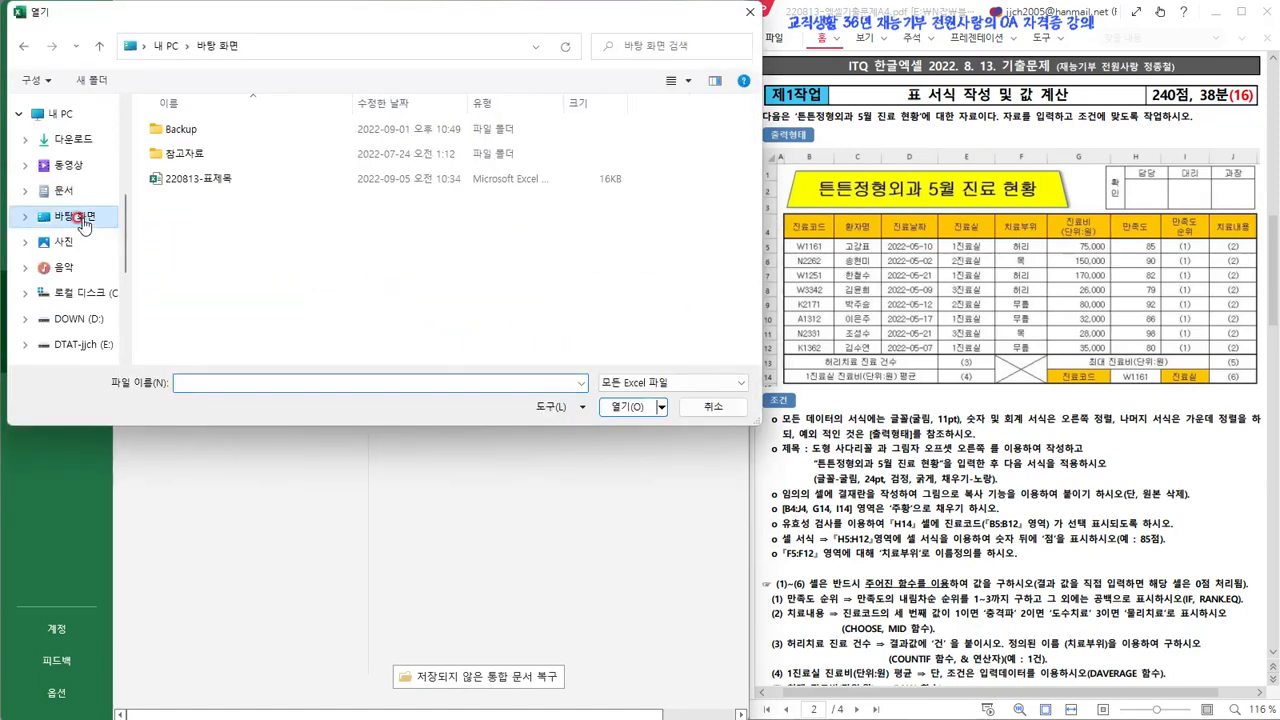
click(198, 181)
click(628, 408)
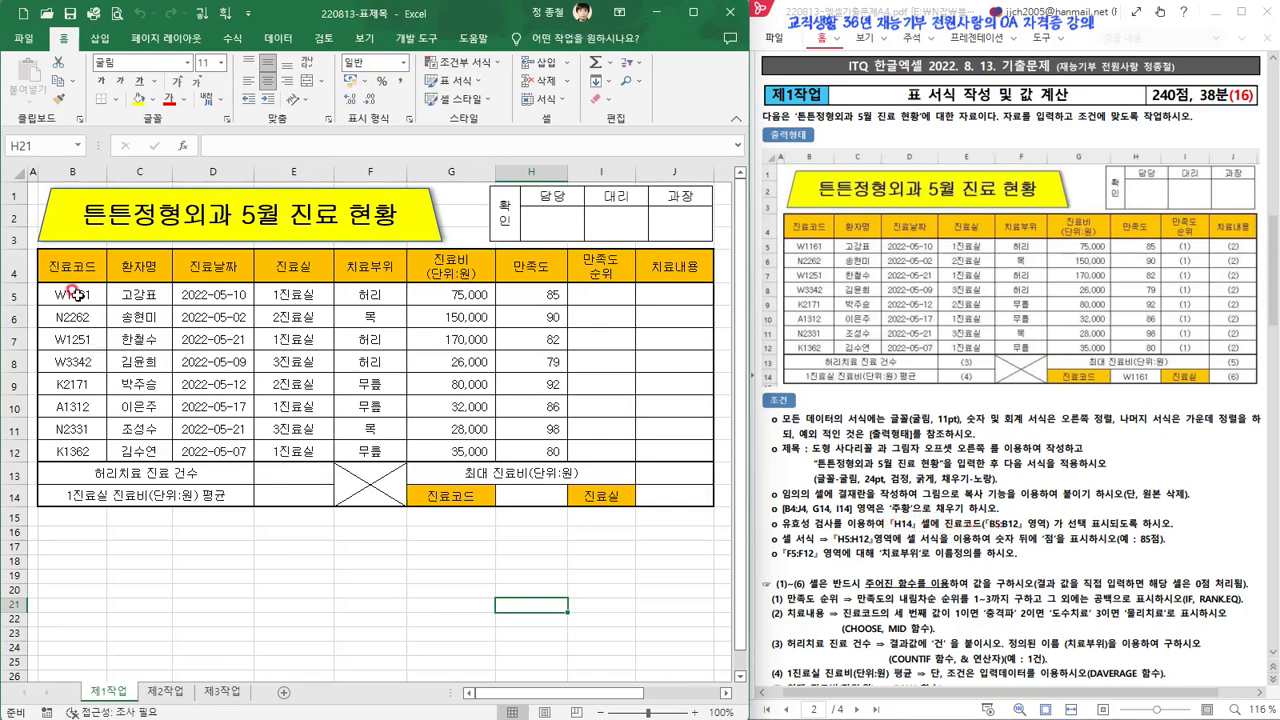
Add list-type (목록) data validation to cell H14 with the treatment codes =$B$5:$B$12 as its source.
click(532, 490)
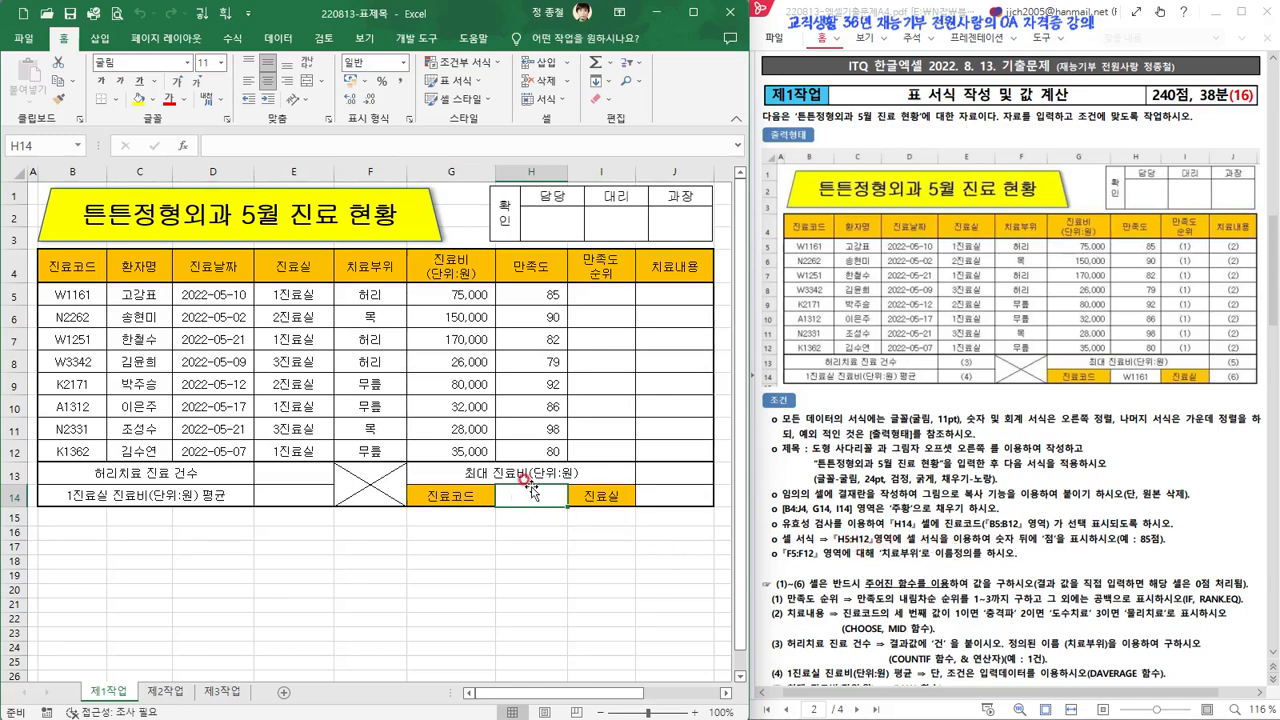
click(286, 44)
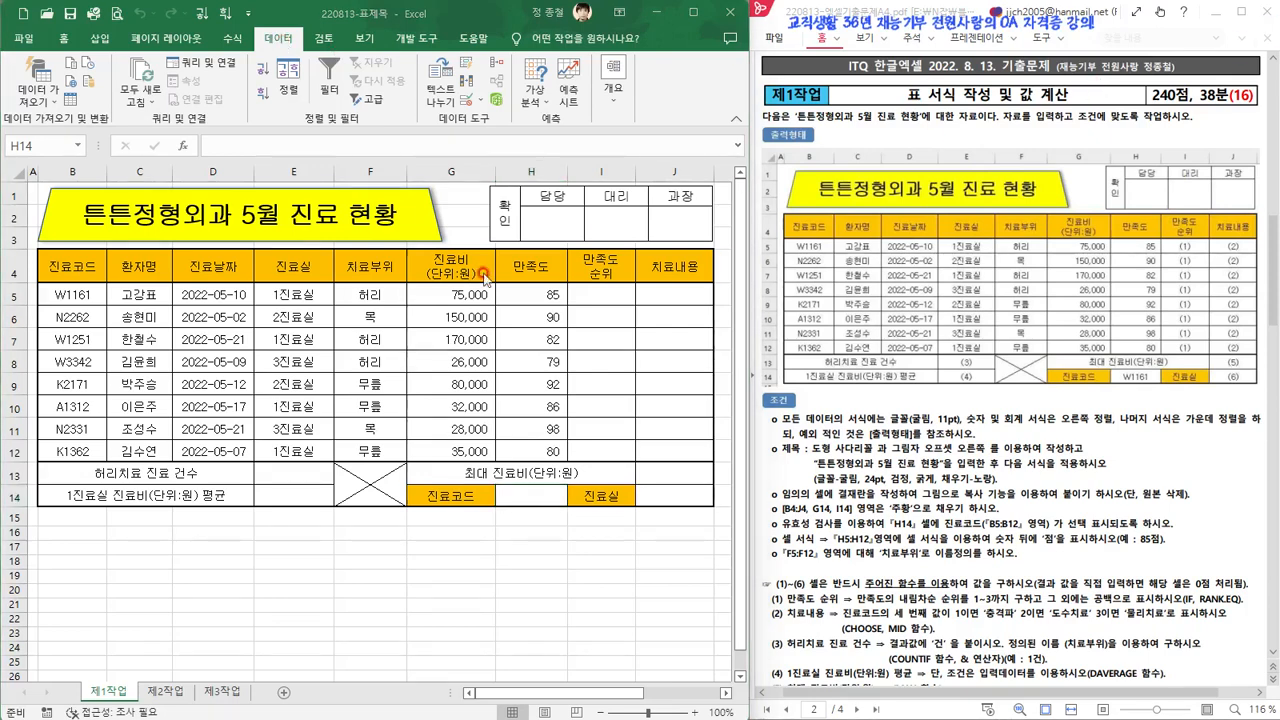
click(528, 495)
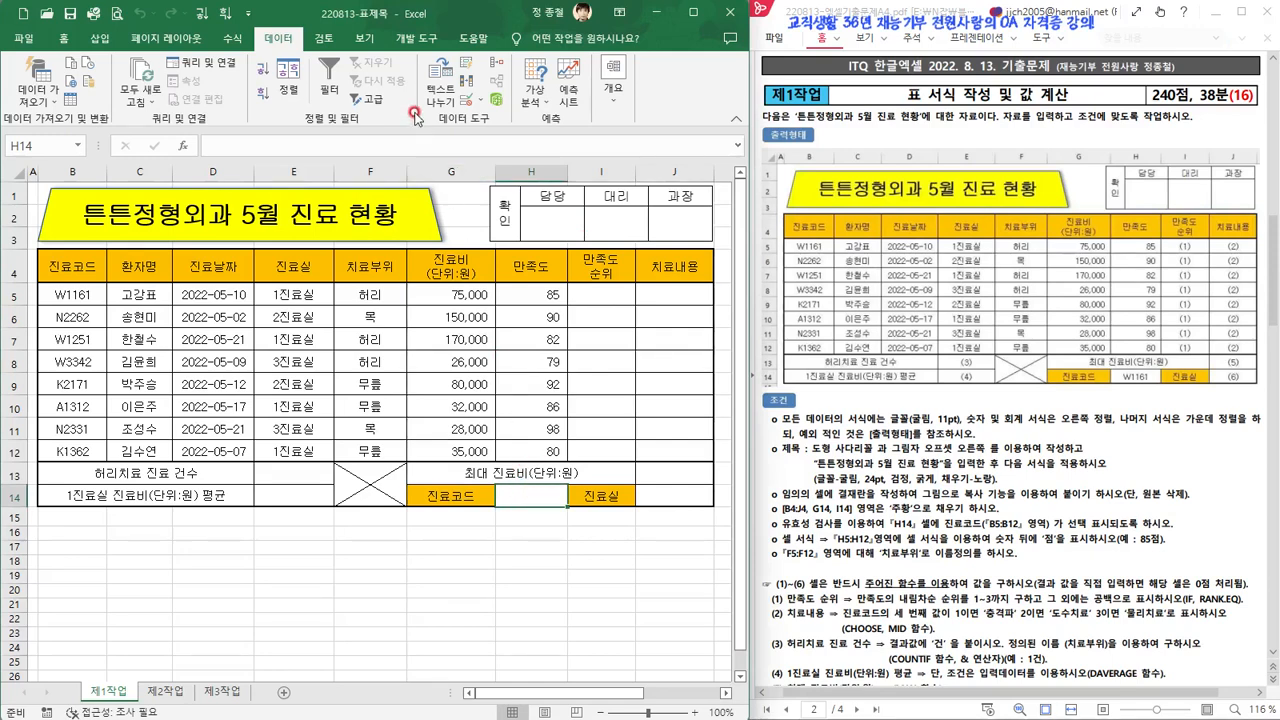
click(481, 100)
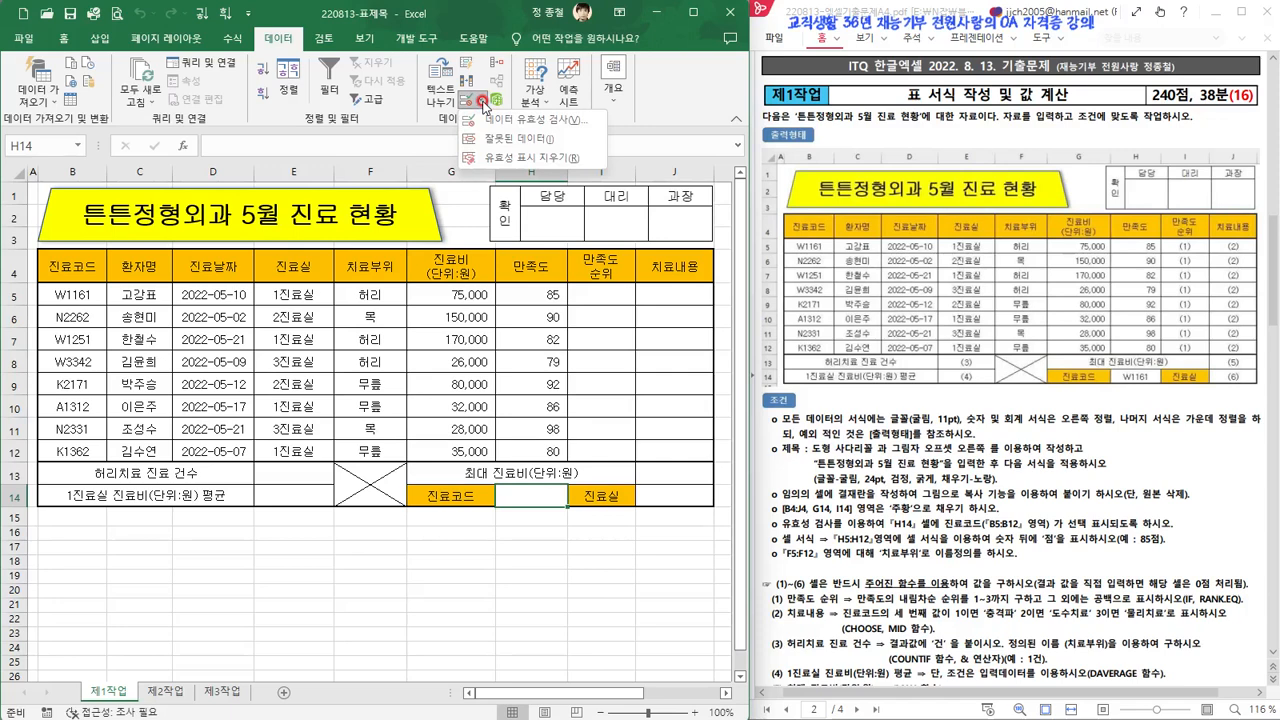
click(568, 120)
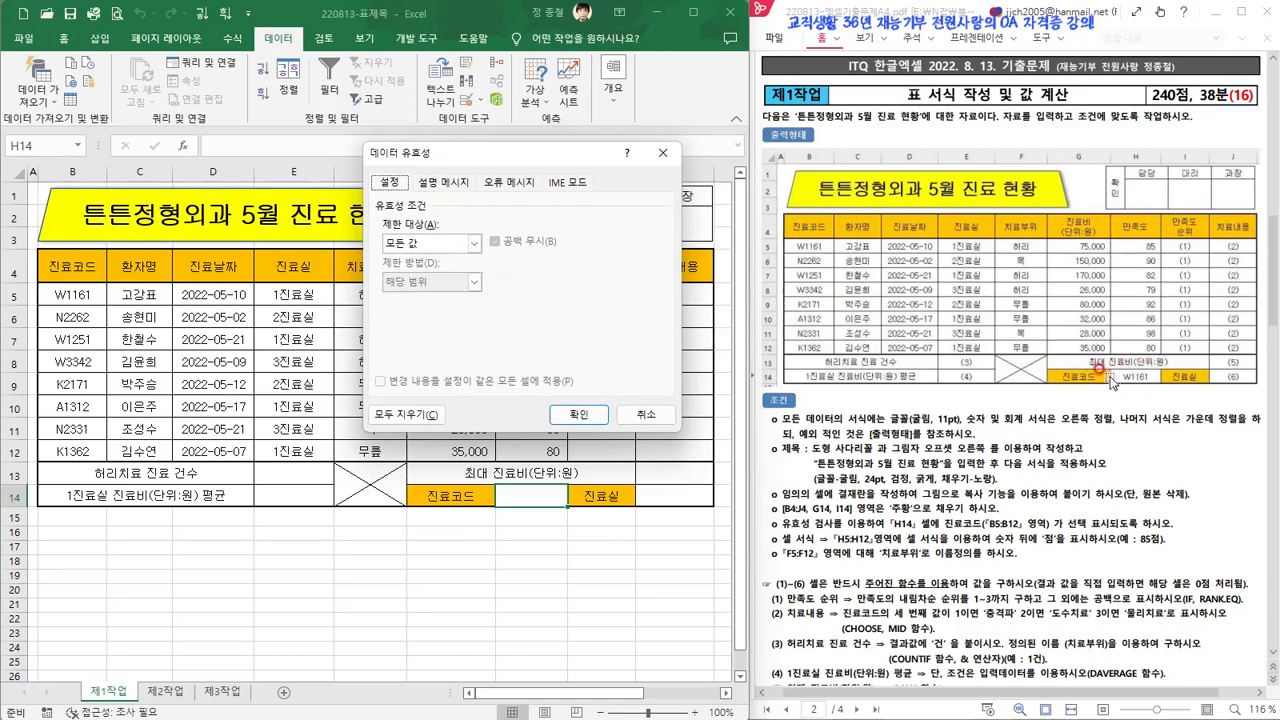
click(474, 243)
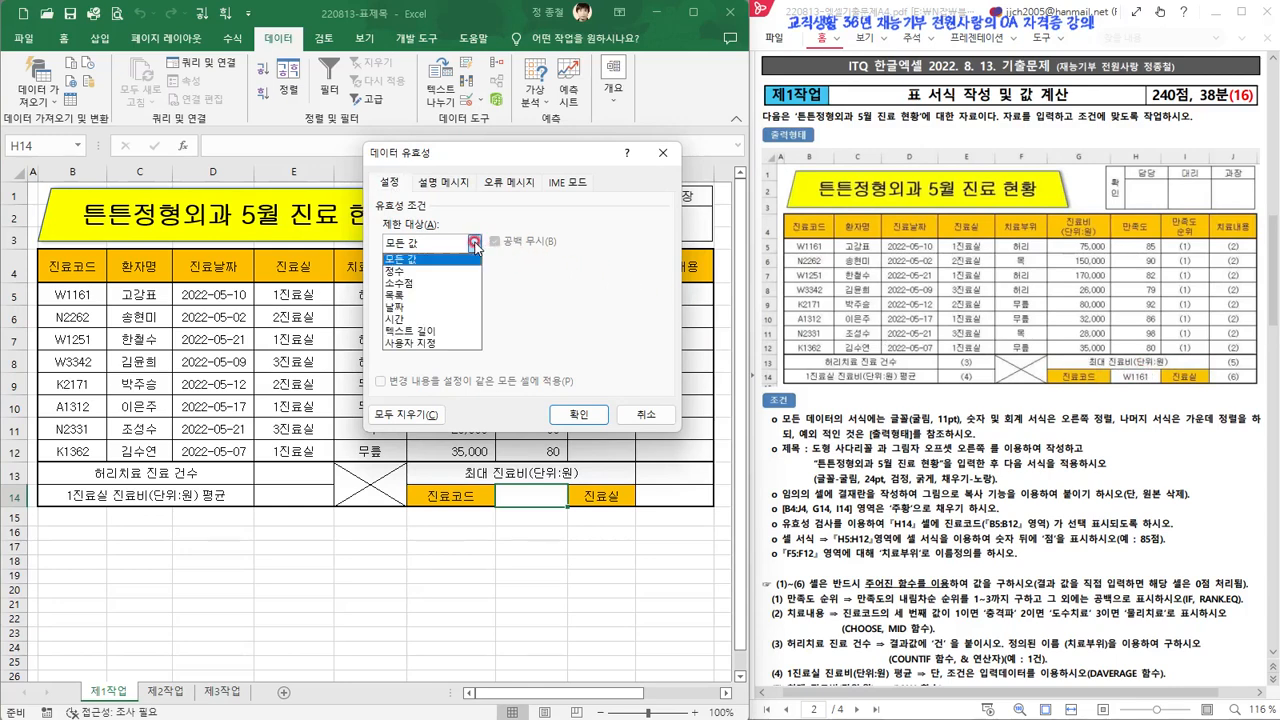
click(440, 297)
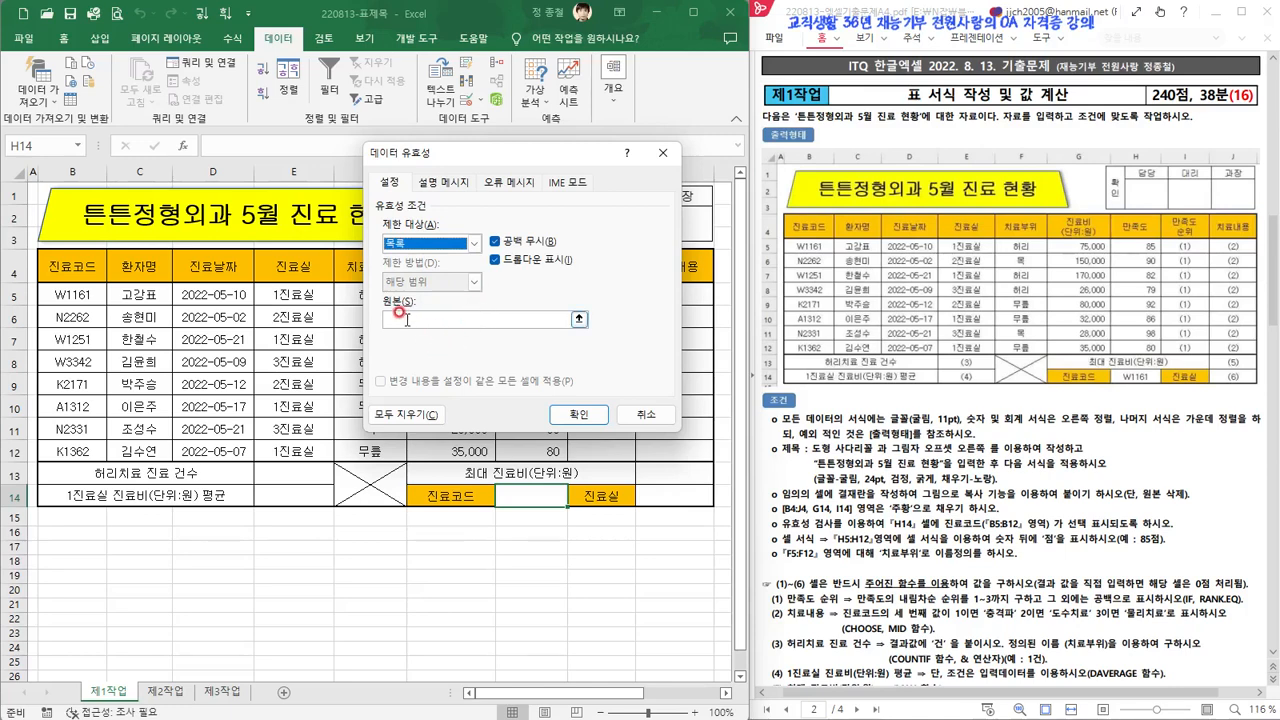
click(400, 318)
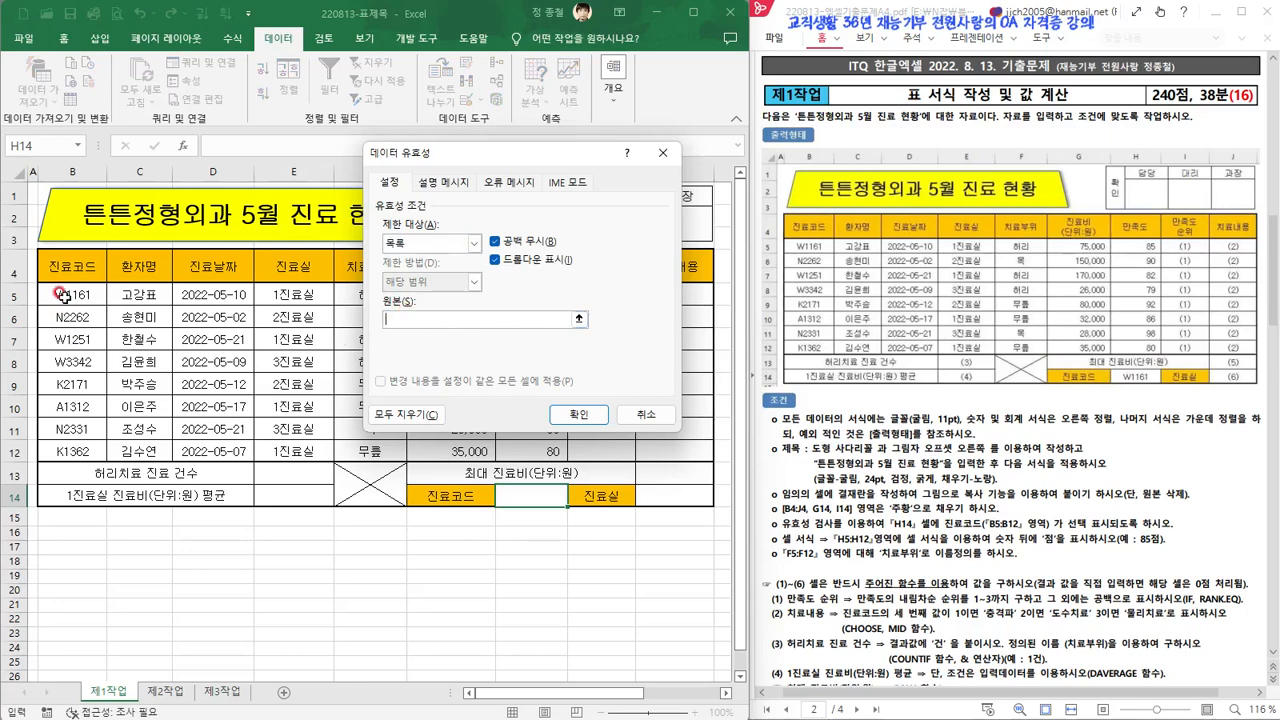
drag(70, 295, 72, 380)
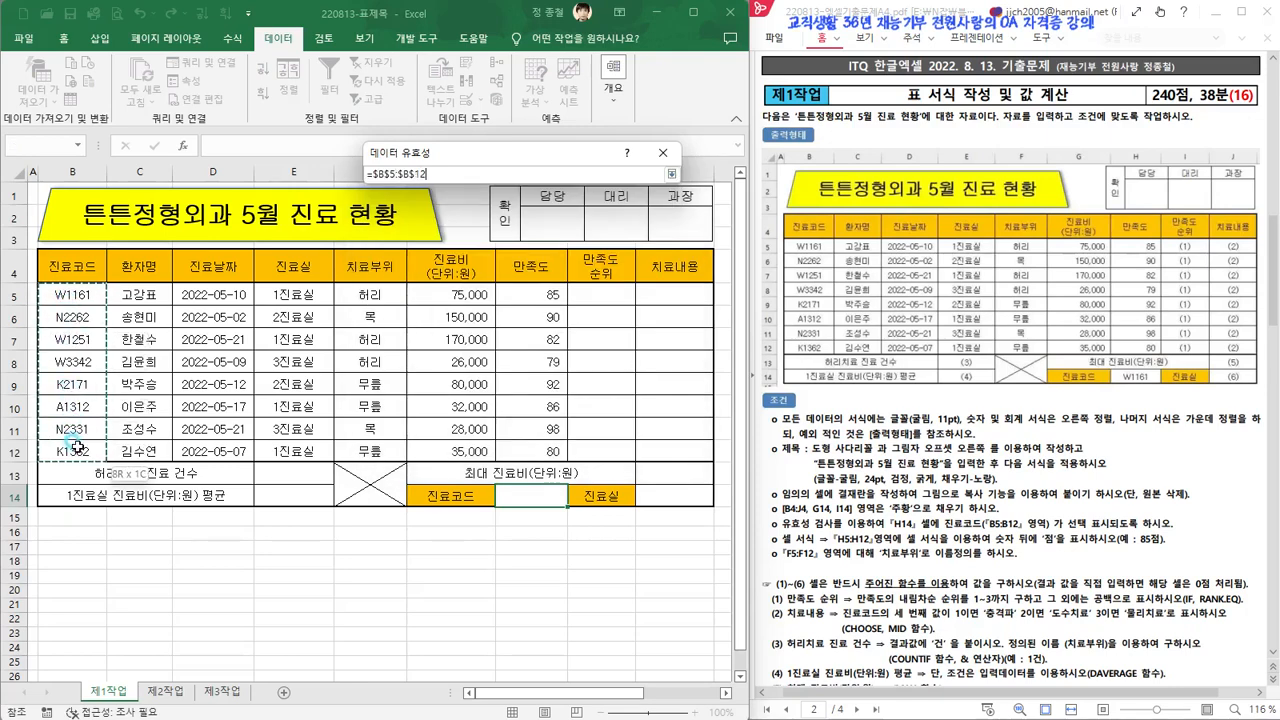
drag(75, 447, 75, 450)
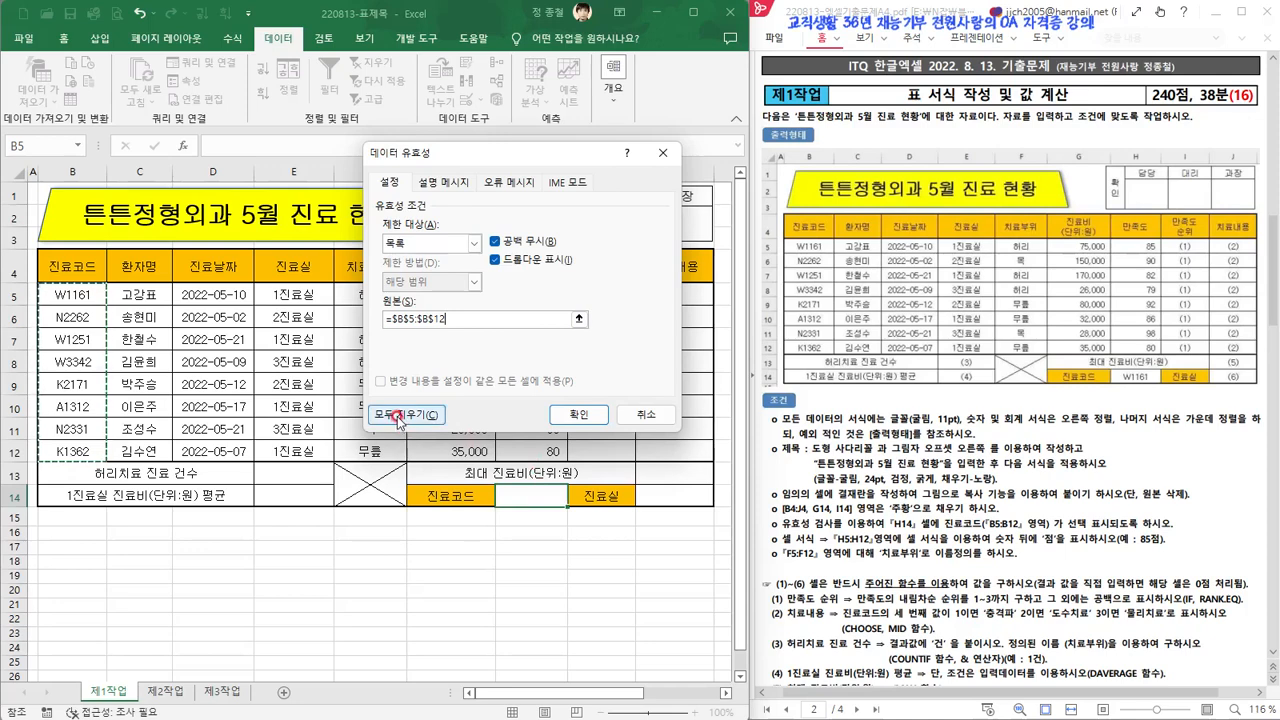
click(584, 414)
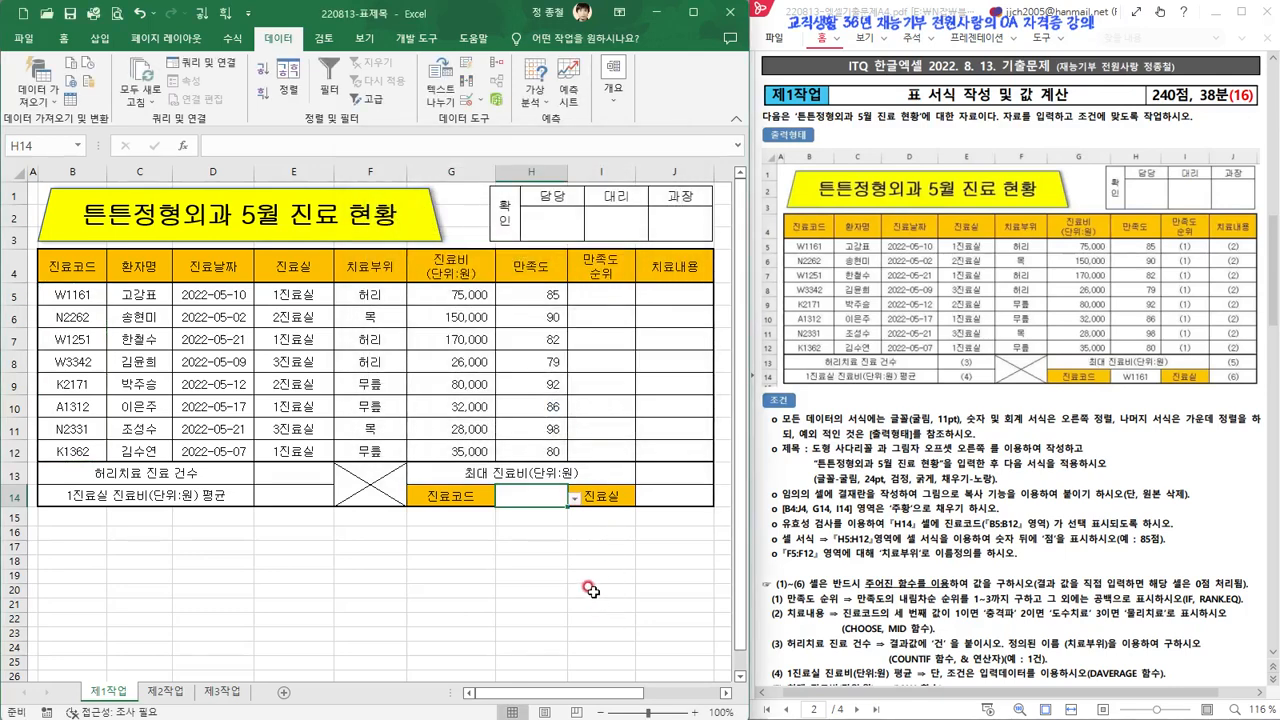
Choose W1161 from the validation list in cell H14.
click(575, 499)
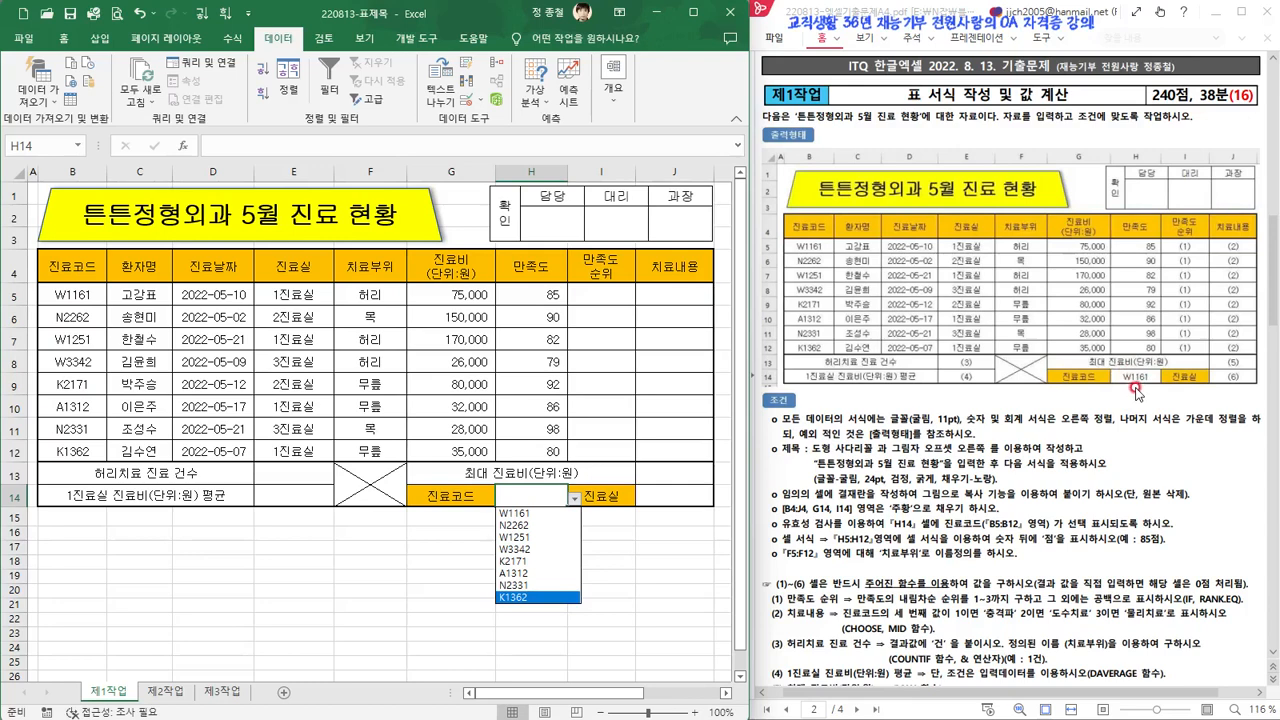
click(520, 514)
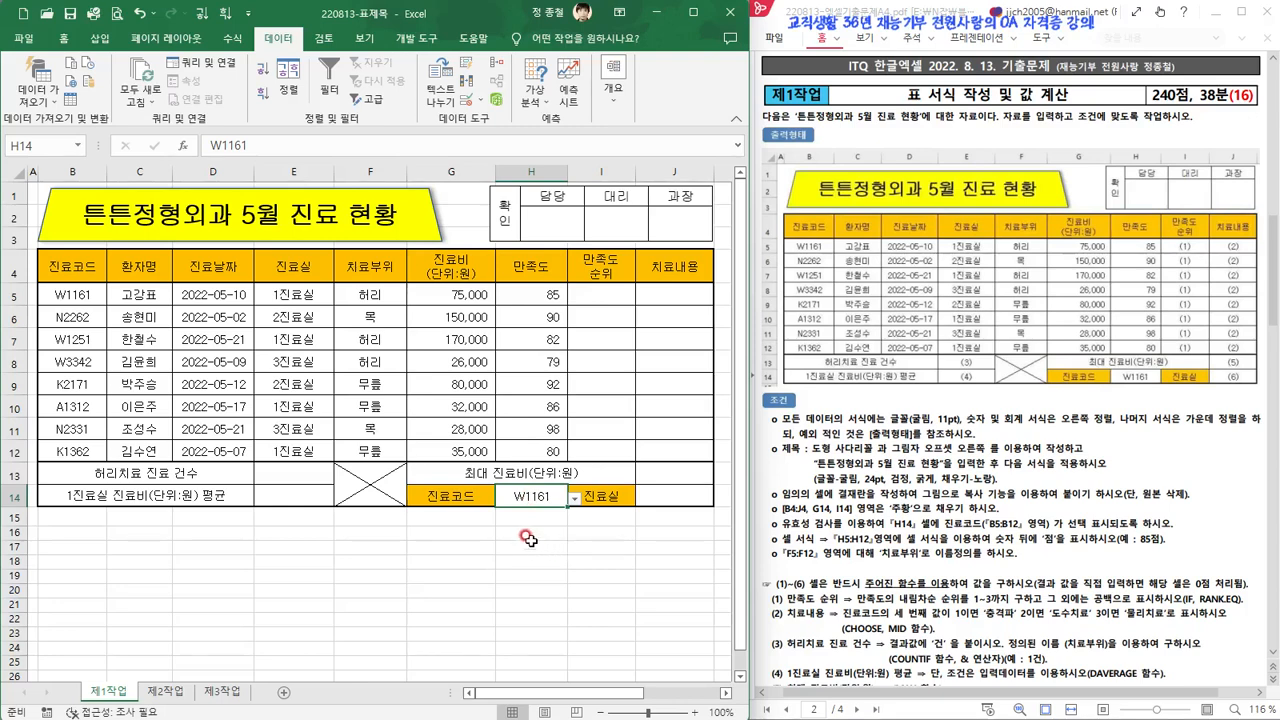
click(575, 497)
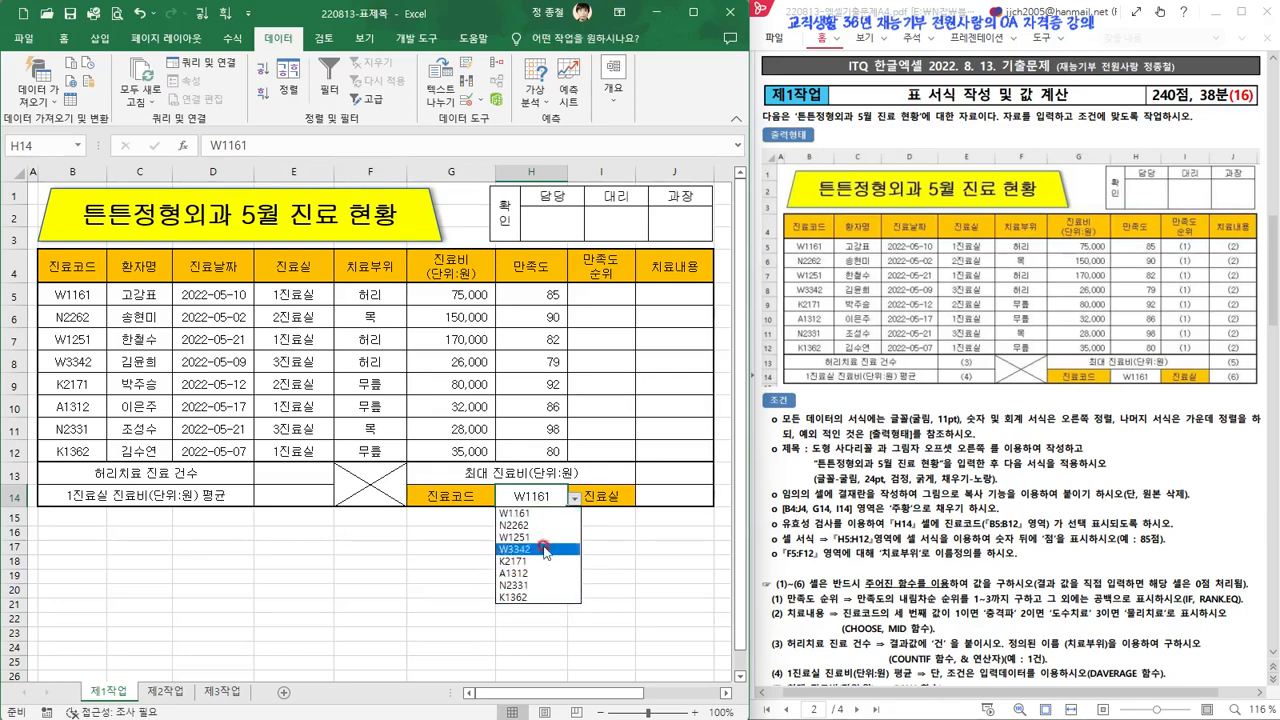
click(556, 645)
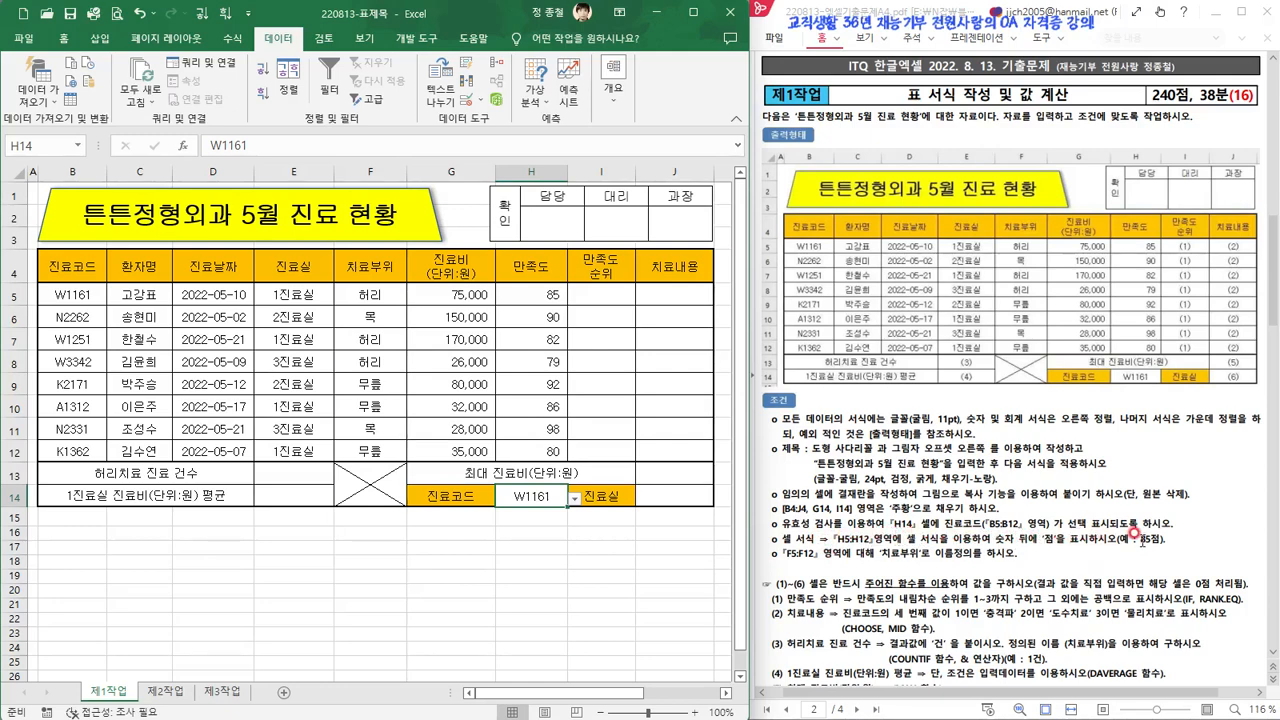
Open the cell format settings for the satisfaction scores in H5:H12 and choose the custom (사용자 지정) number category.
click(549, 296)
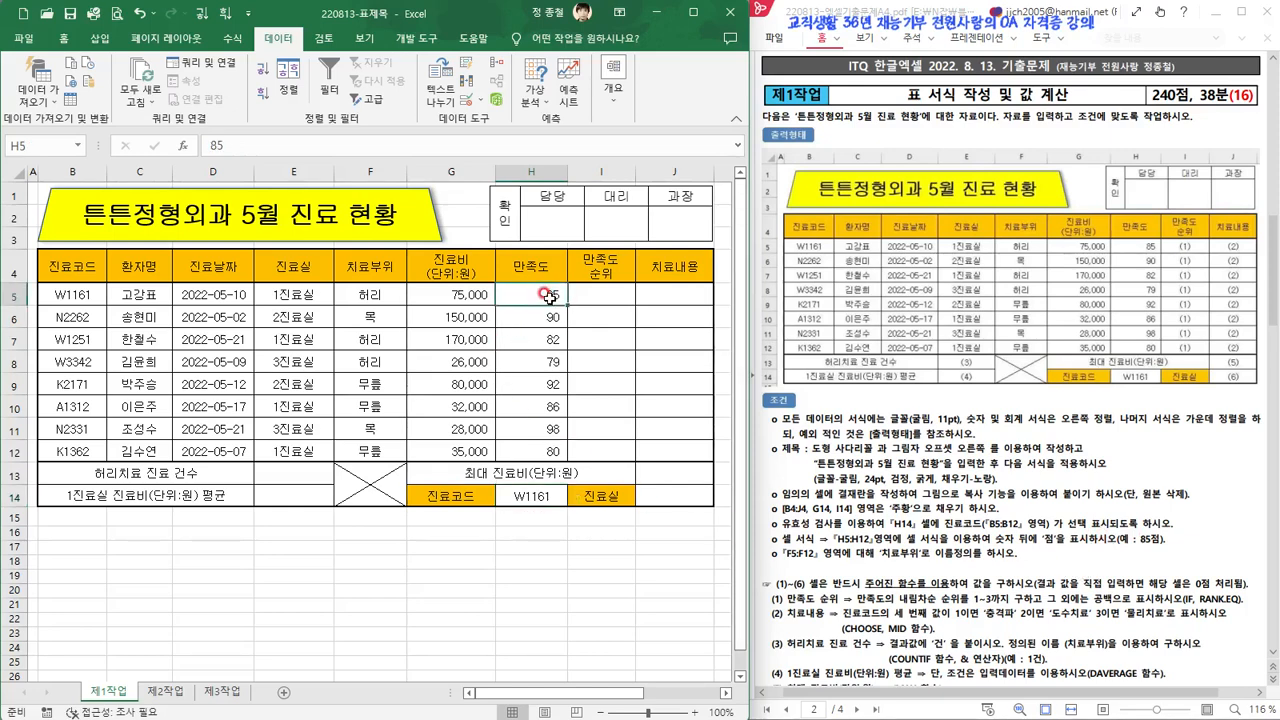
drag(543, 293, 553, 452)
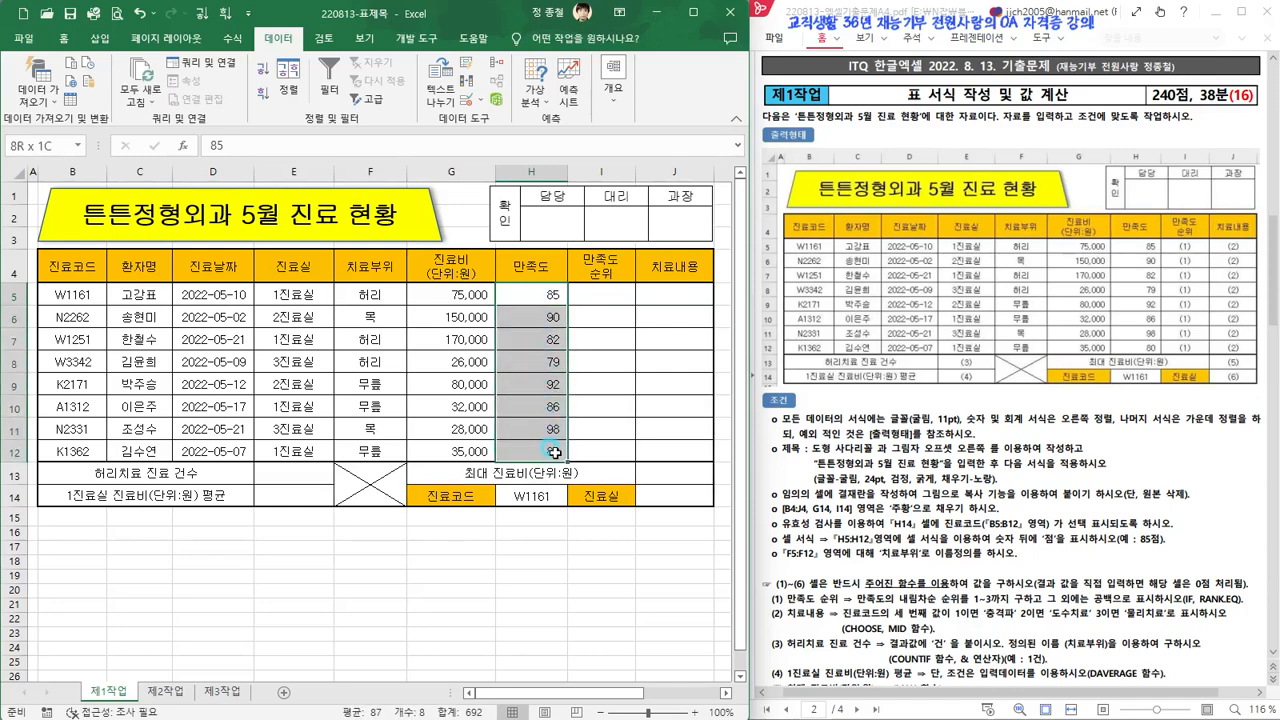
drag(555, 453, 555, 453)
key(ctrl+1)
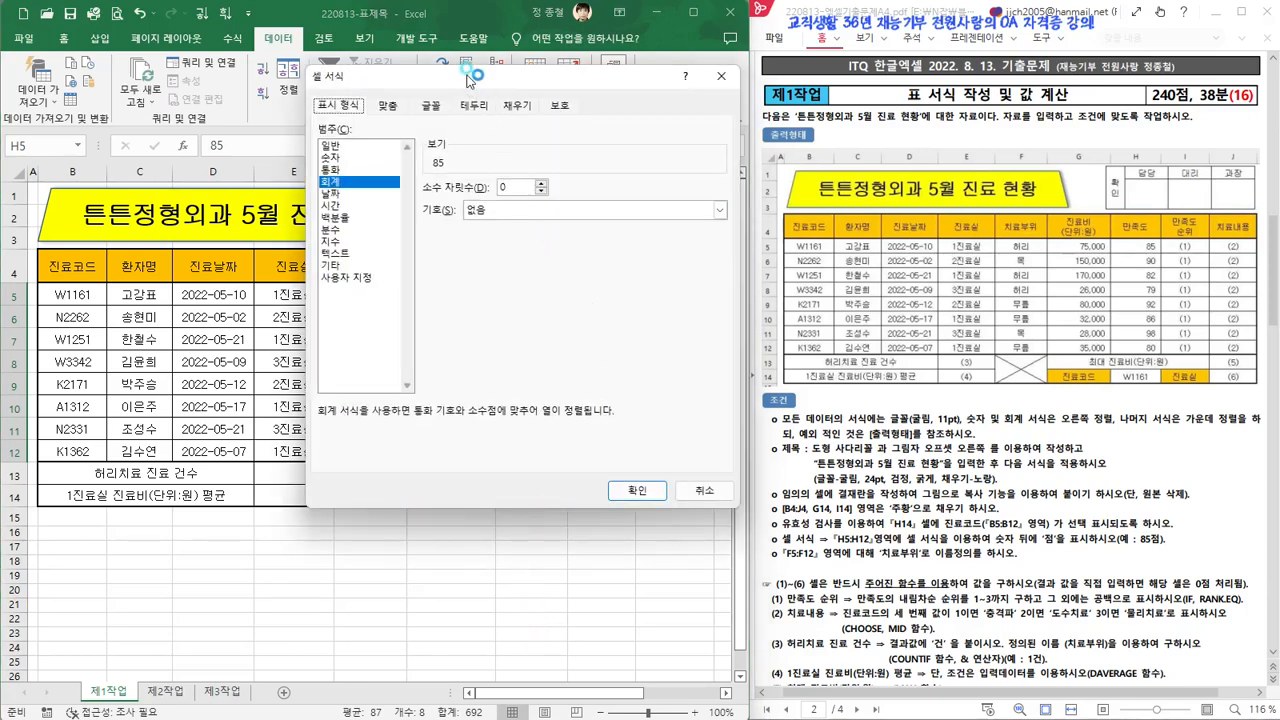
drag(474, 76, 351, 100)
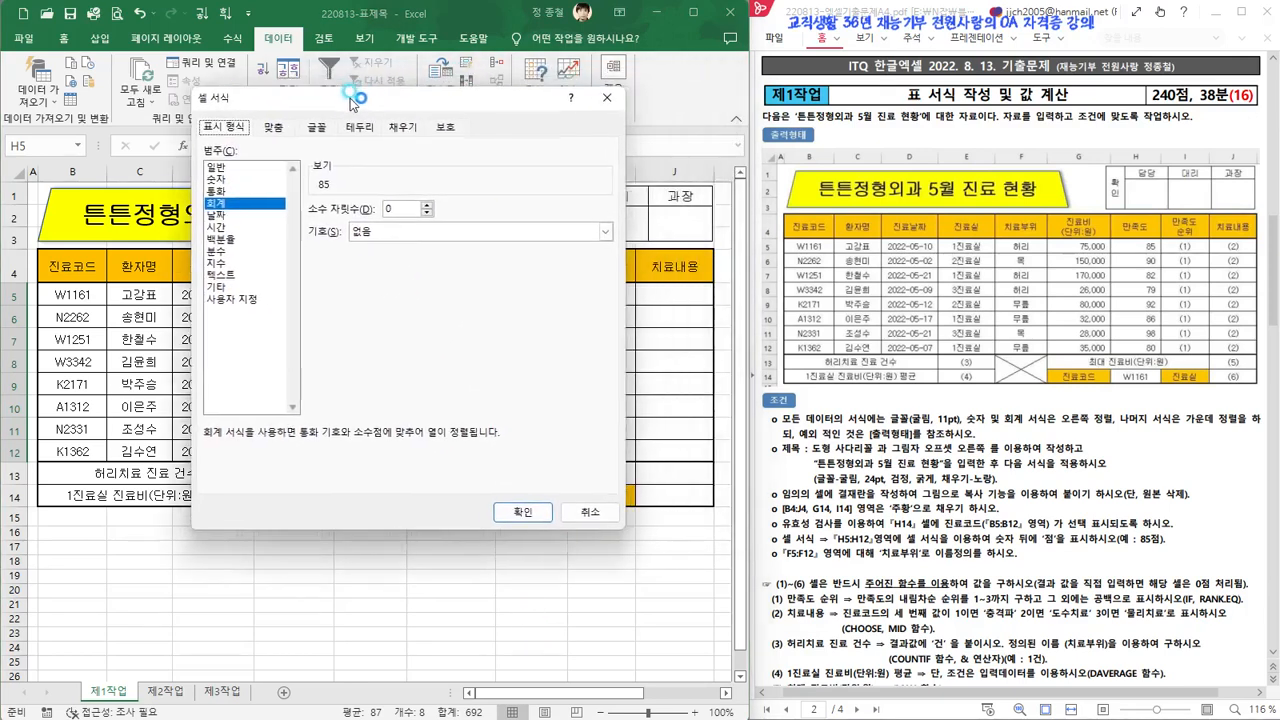
click(224, 301)
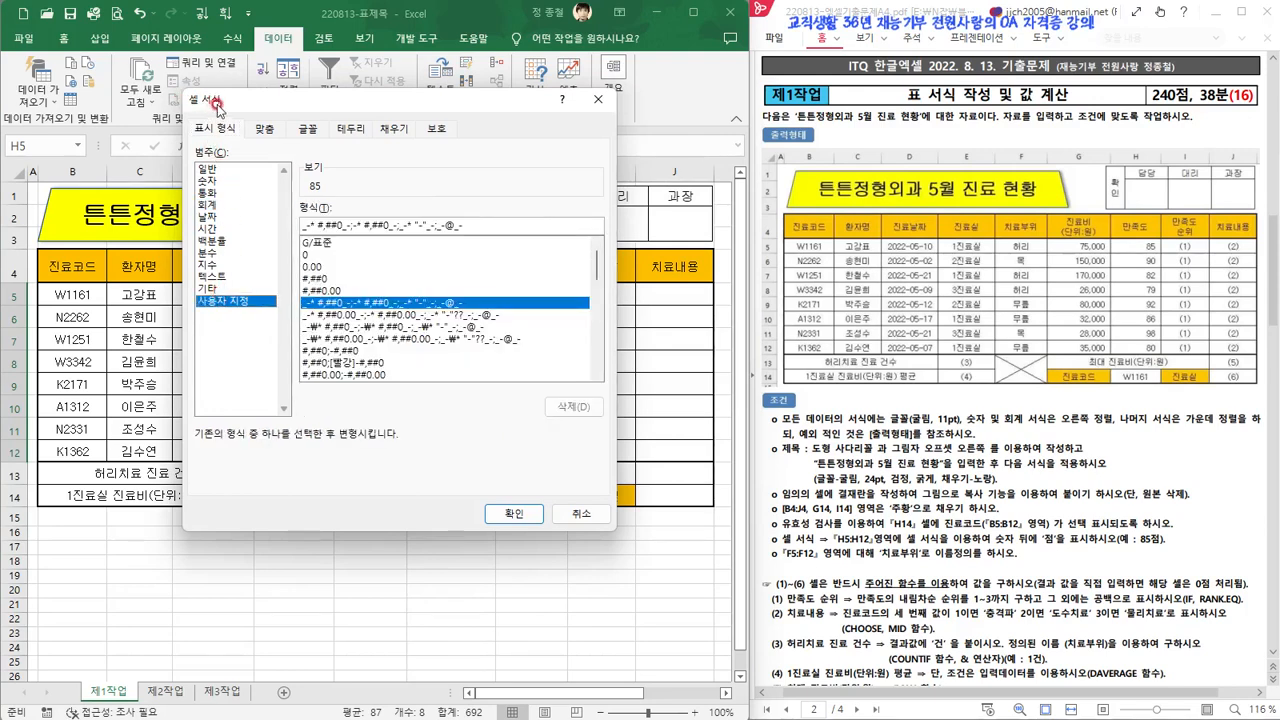
click(352, 130)
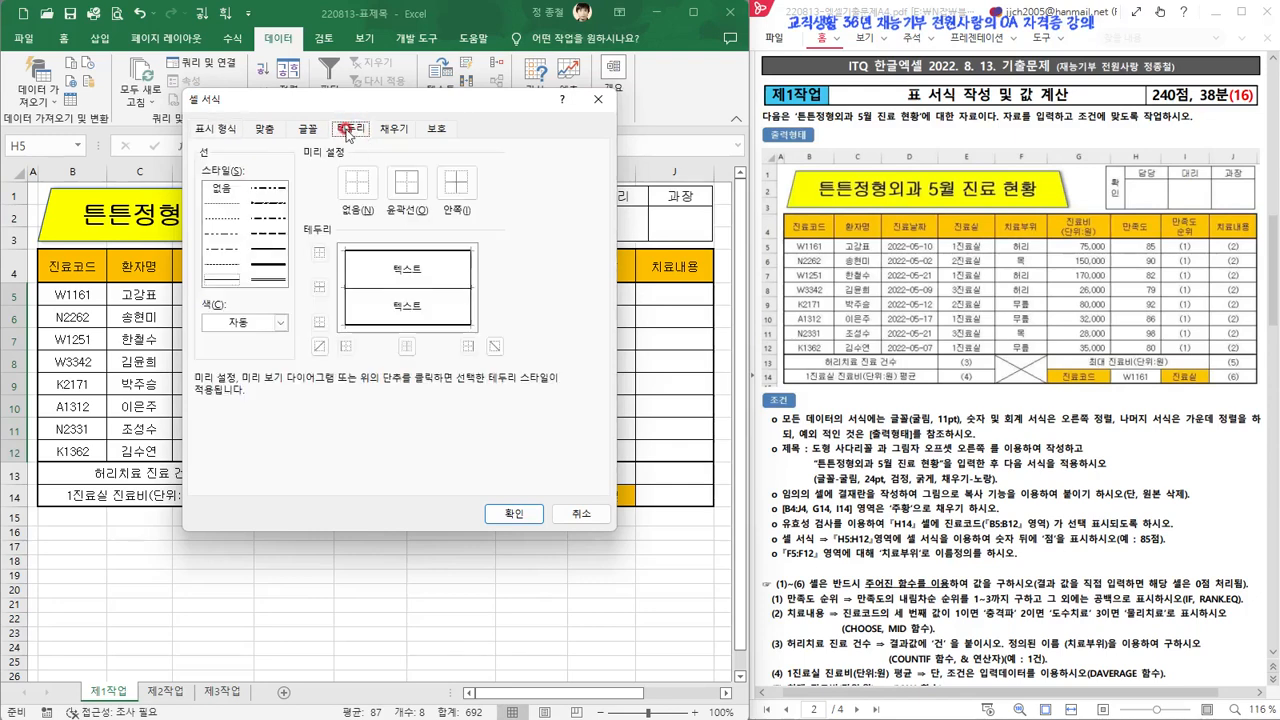
click(319, 346)
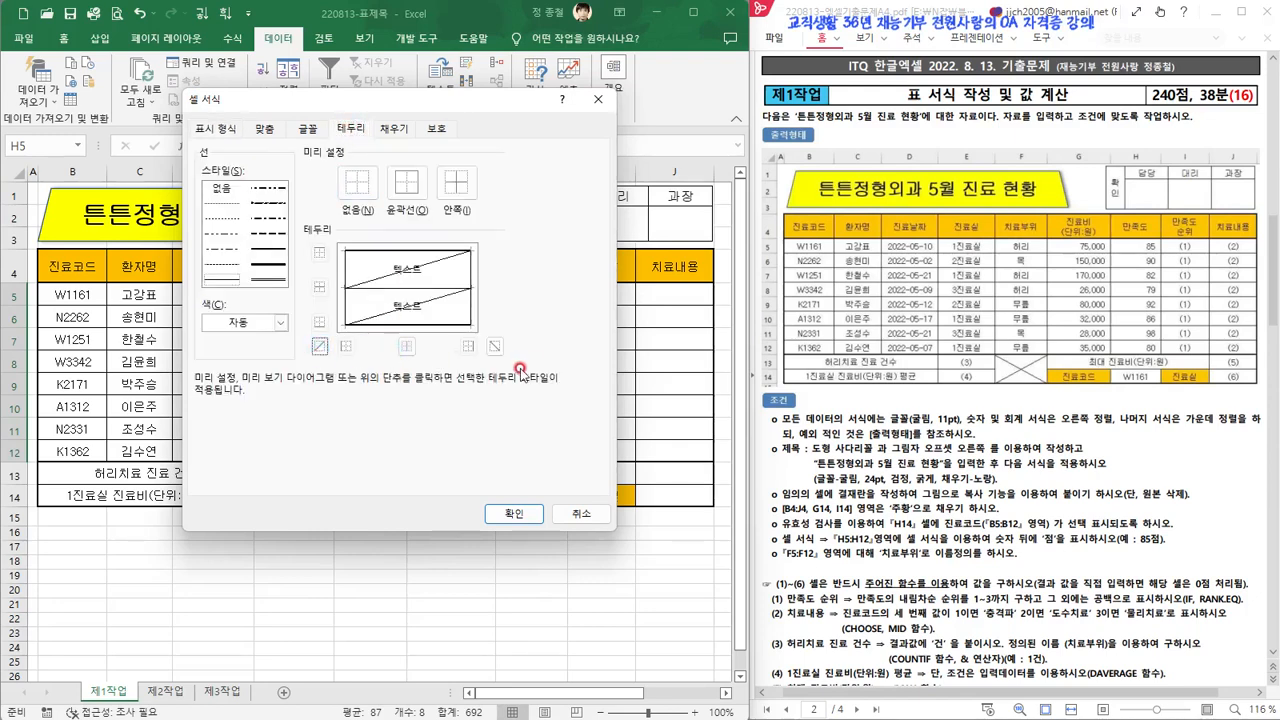
click(495, 347)
click(500, 352)
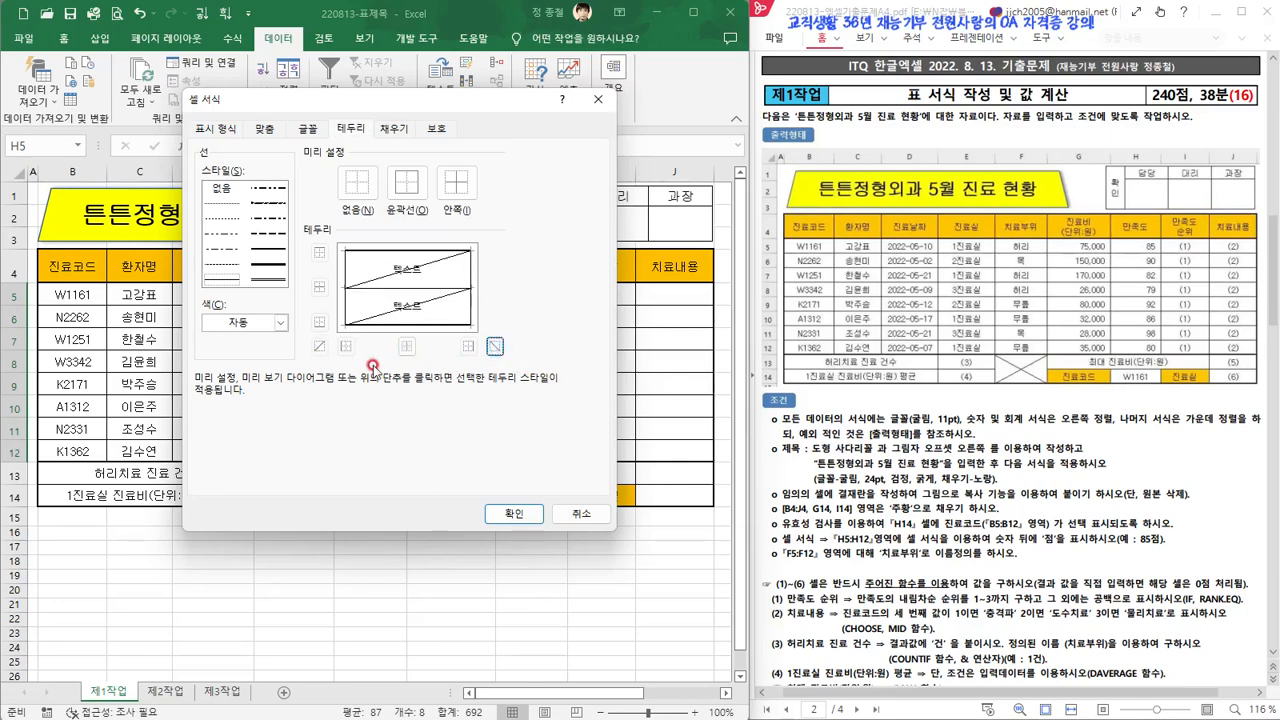
click(319, 346)
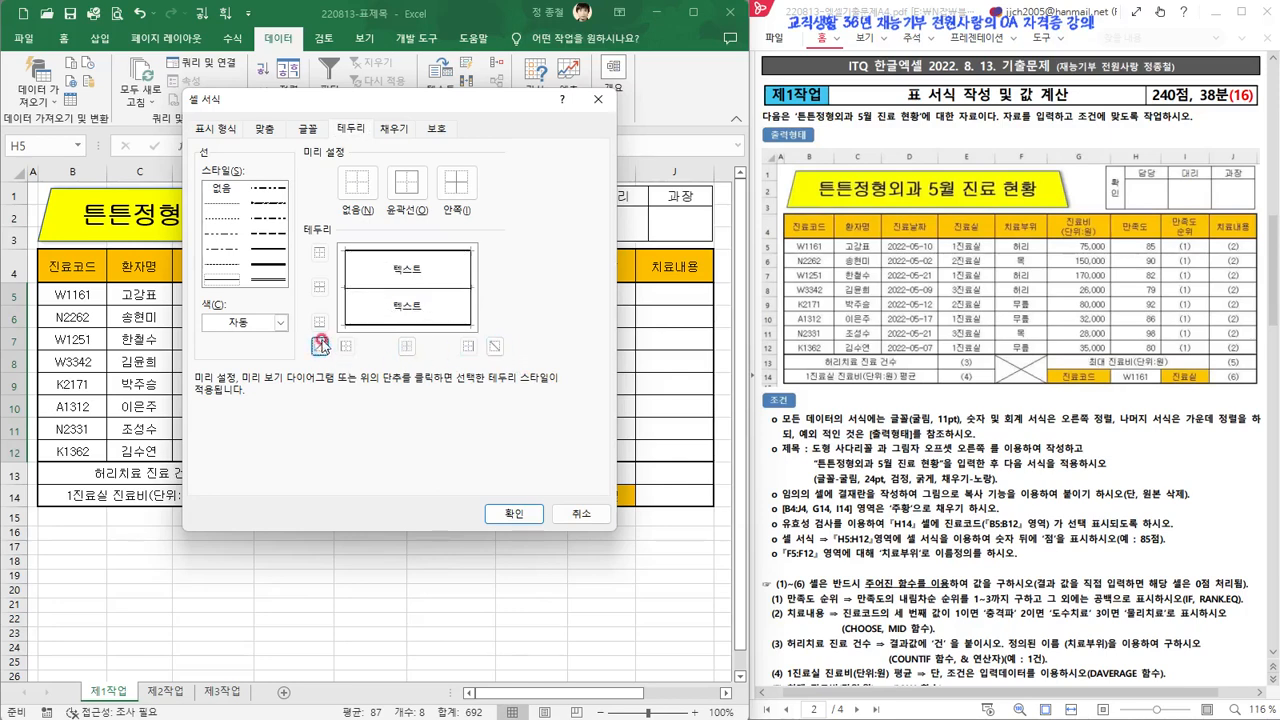
click(215, 129)
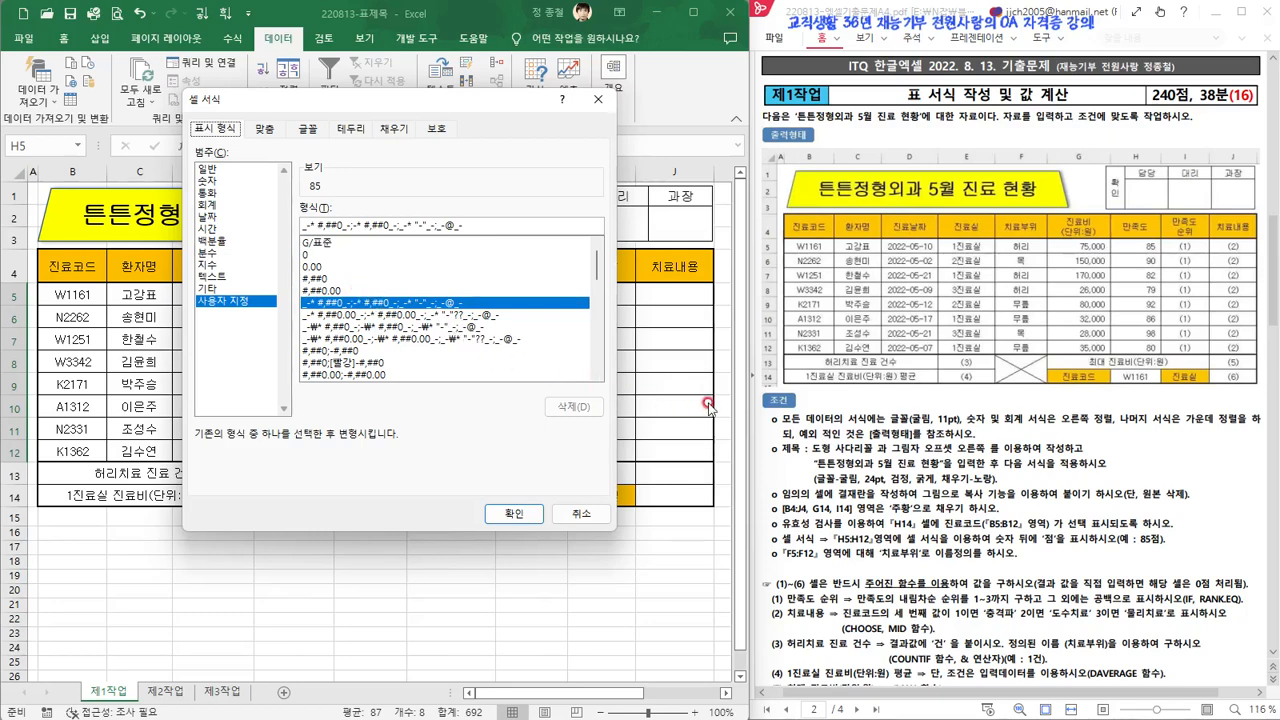
Apply the custom number format #,##0"점" to the satisfaction scores in H5:H12.
click(316, 280)
click(344, 224)
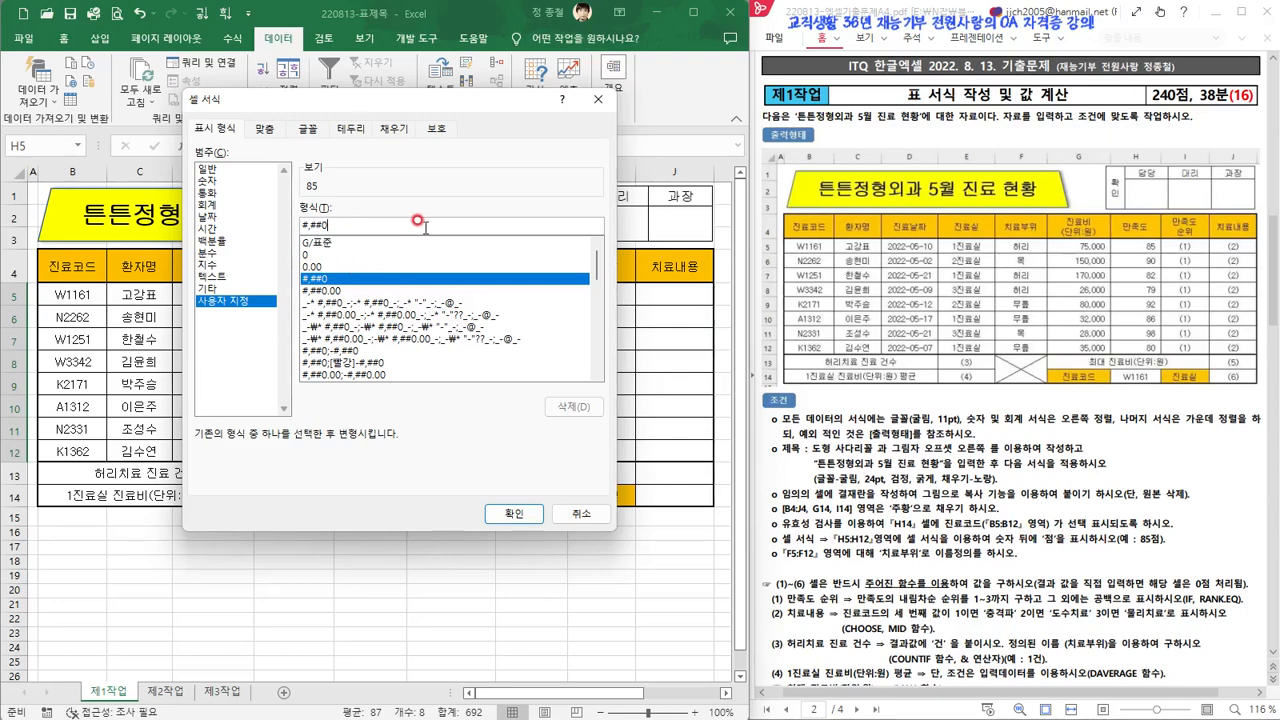
text("점)
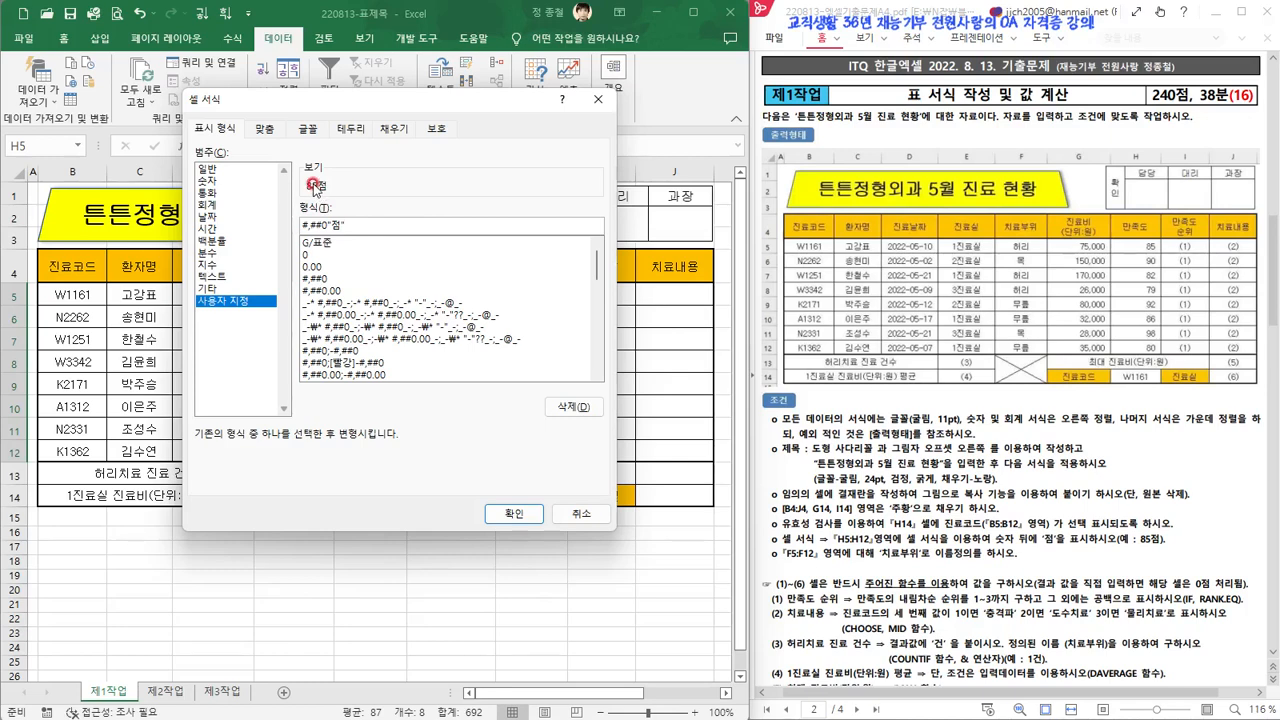
click(521, 522)
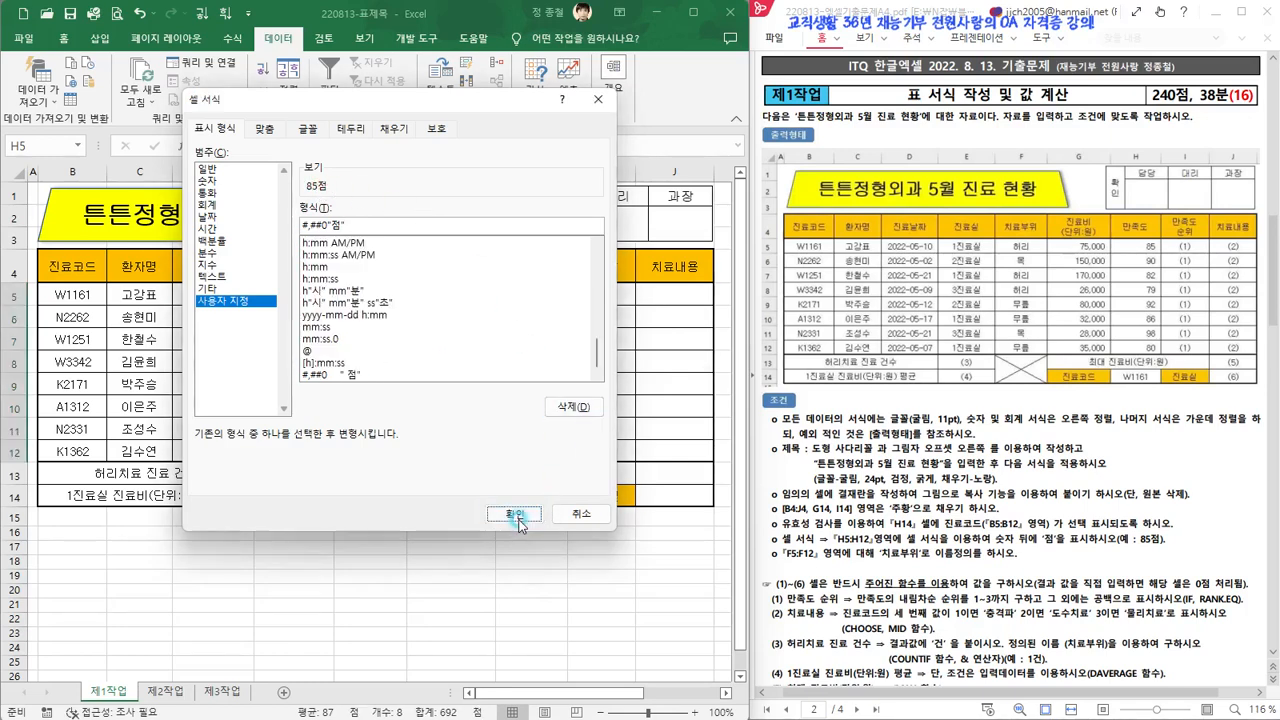
click(517, 518)
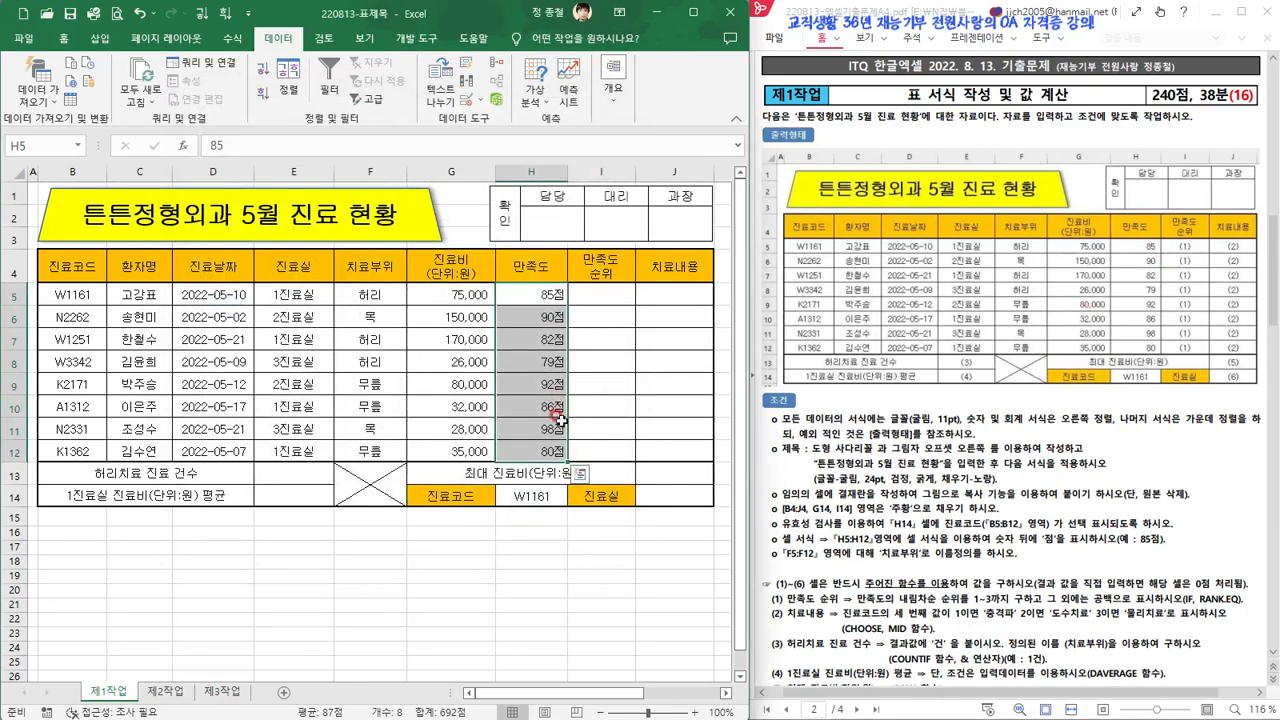
click(578, 546)
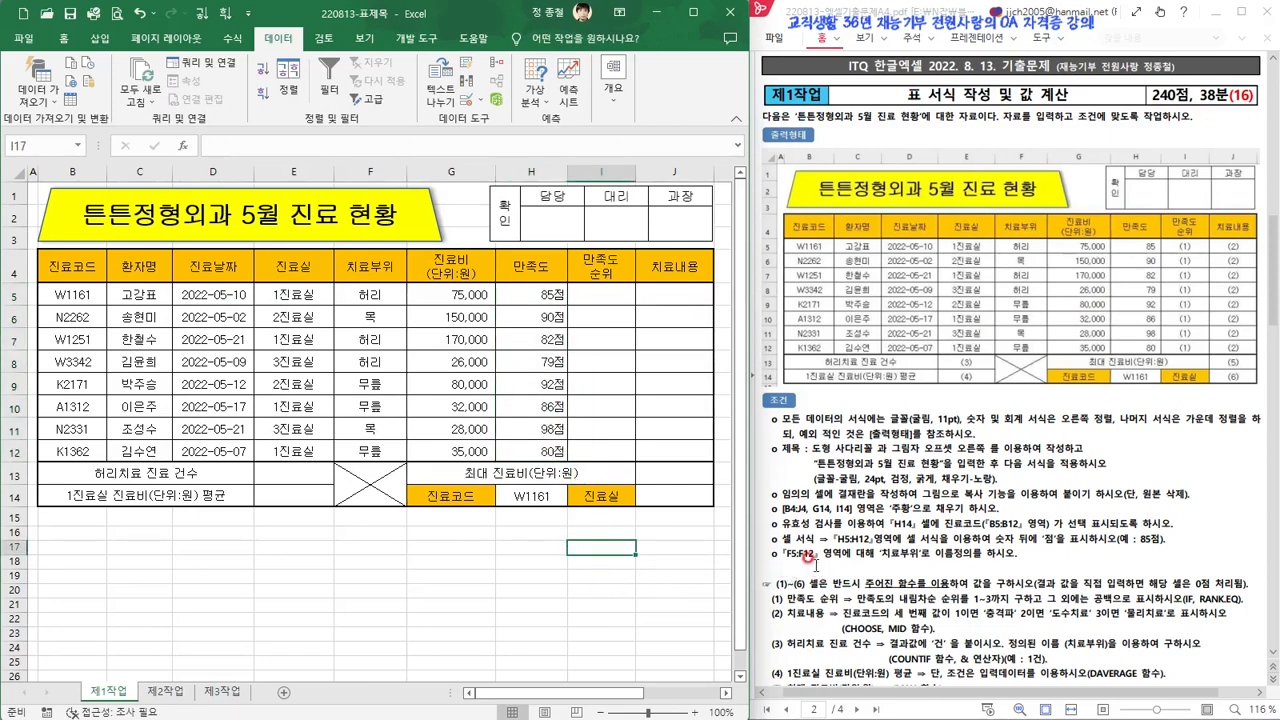
Define the name 치료부위 for the treatment-area cells F5:F12.
drag(371, 296, 370, 444)
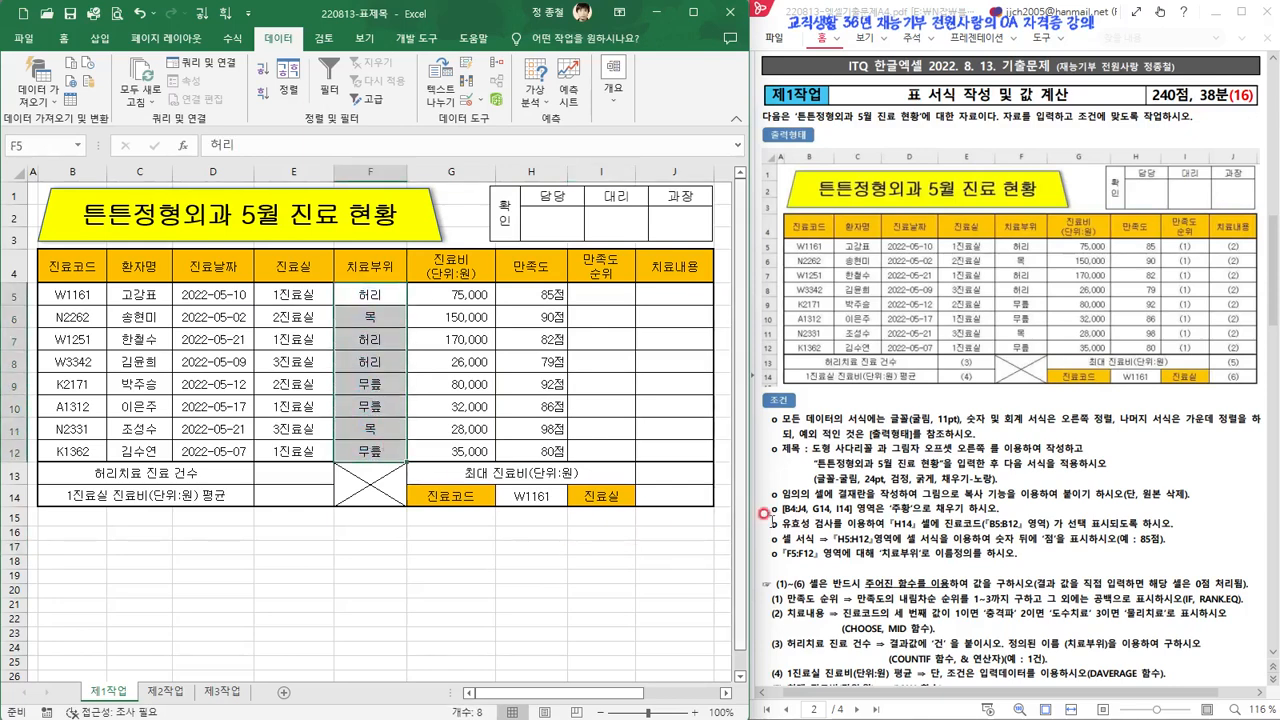
click(840, 561)
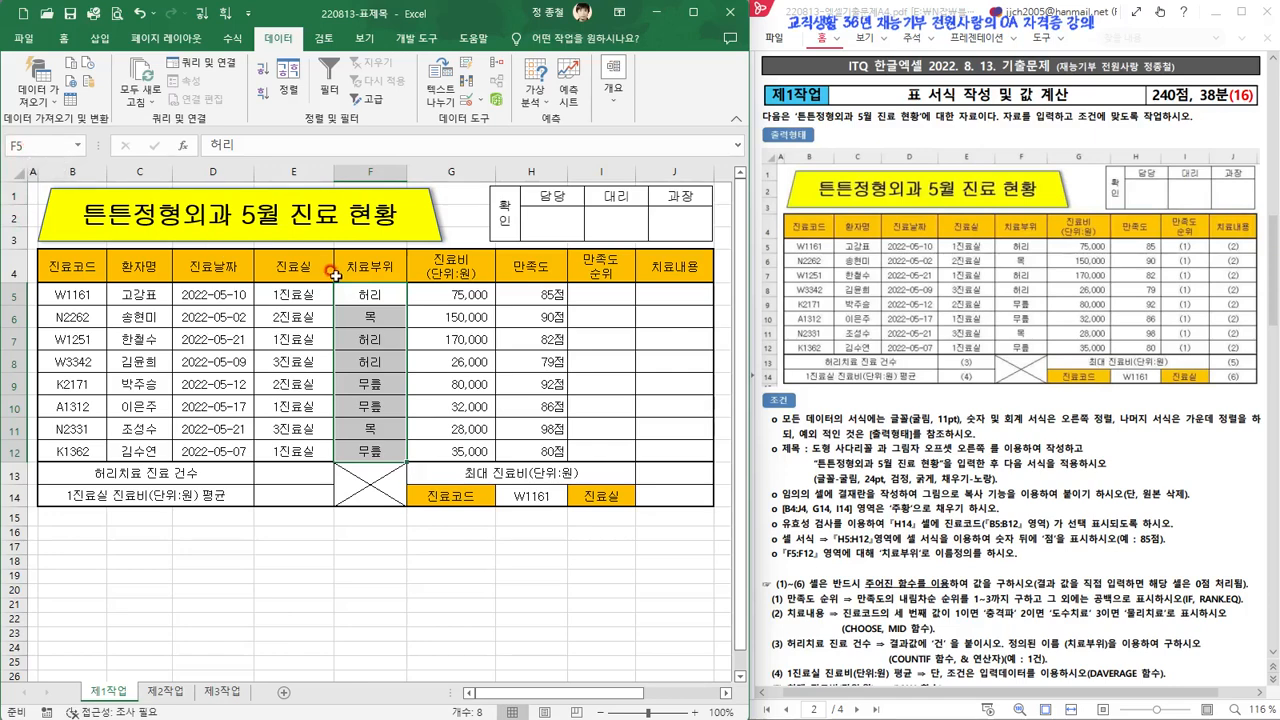
click(30, 145)
click(907, 555)
text(치료부우)
key(Return)
click(1273, 275)
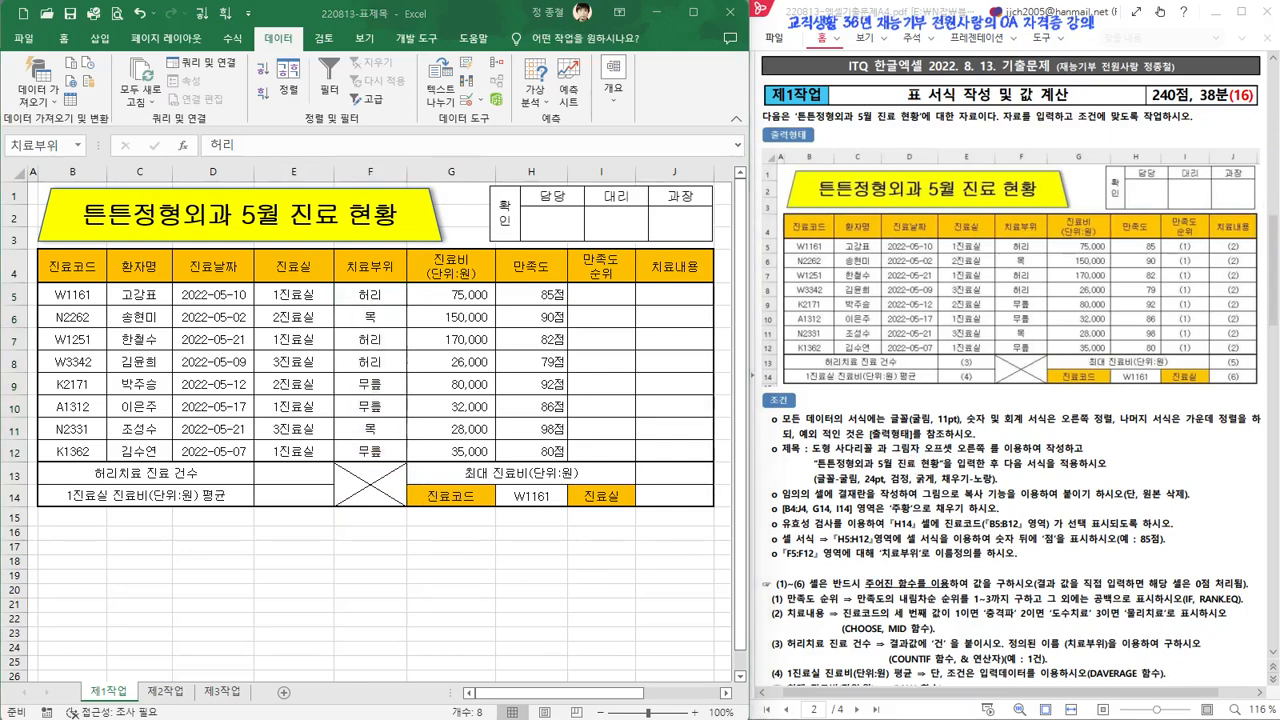
click(366, 296)
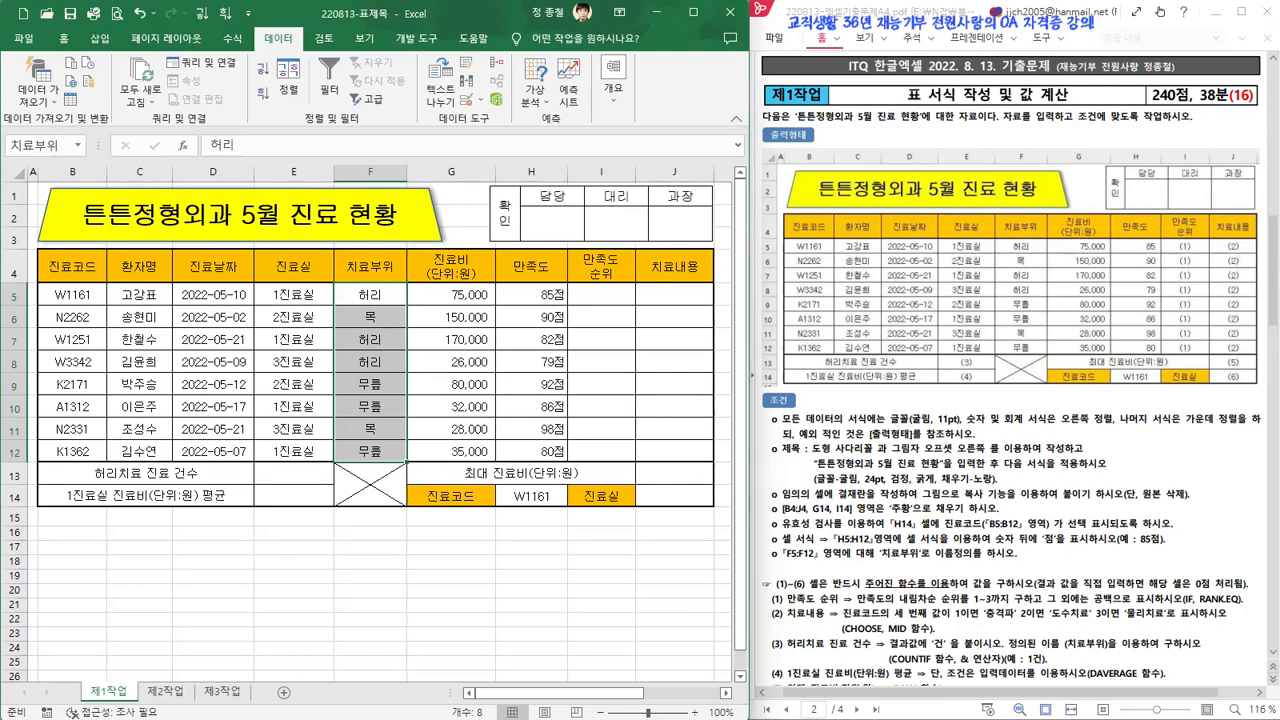
click(811, 239)
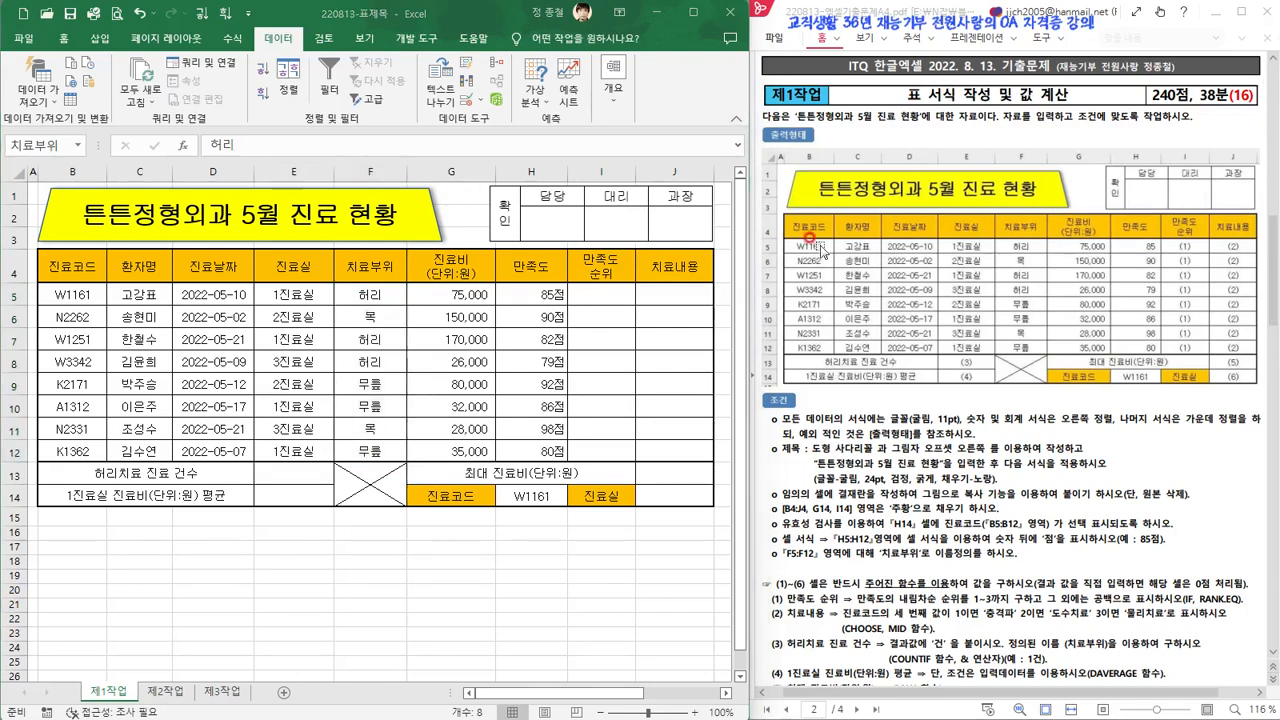
click(476, 18)
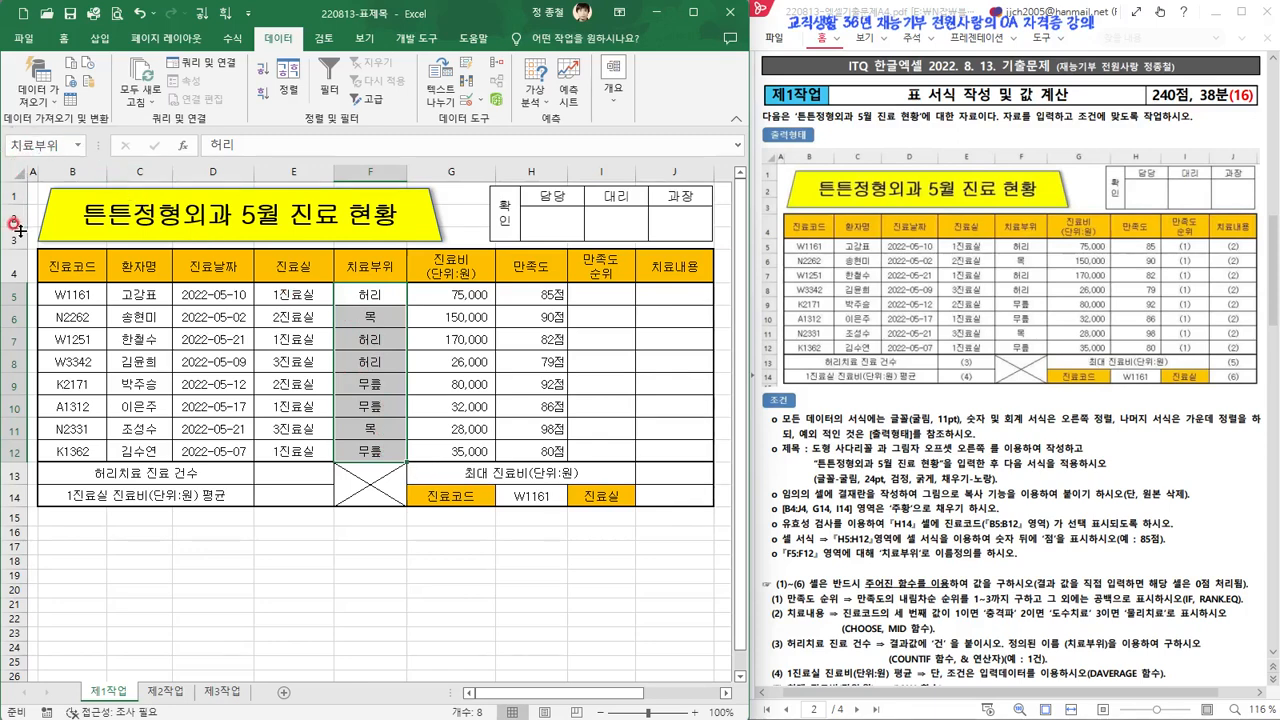
Try the defined name by entering =치료부위 in cell G23, and discard the entry.
click(451, 633)
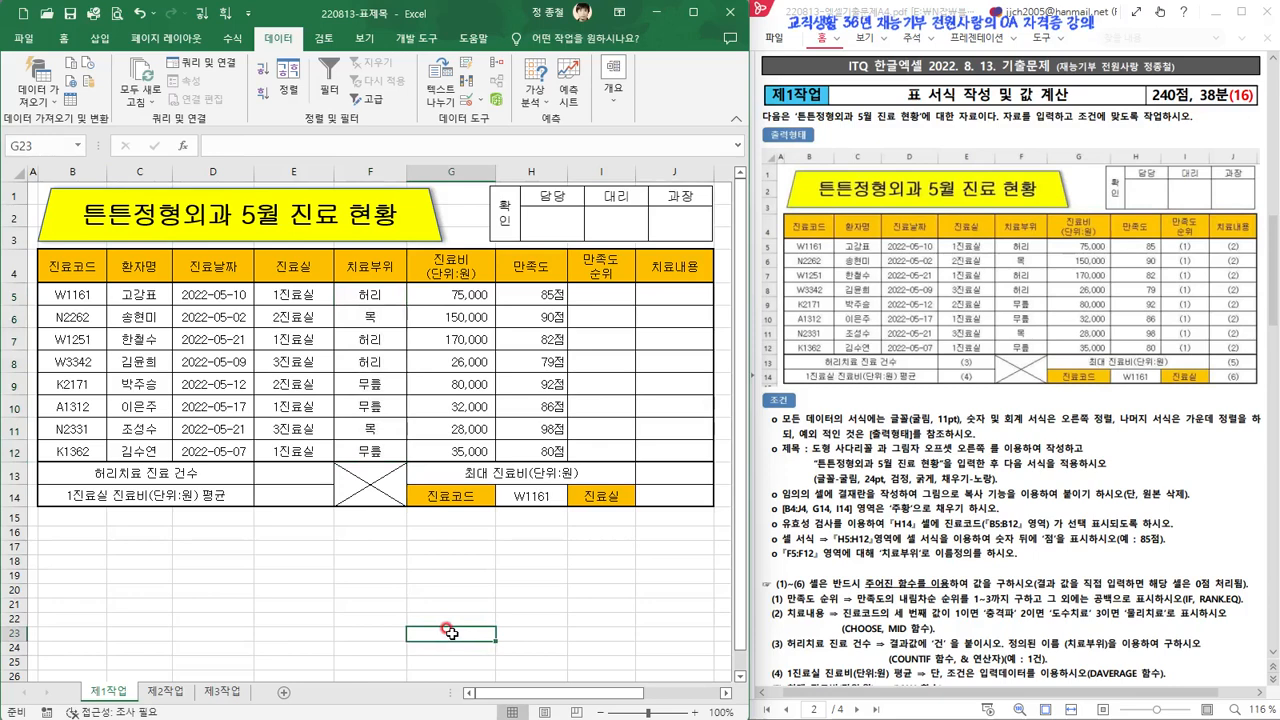
text(=)
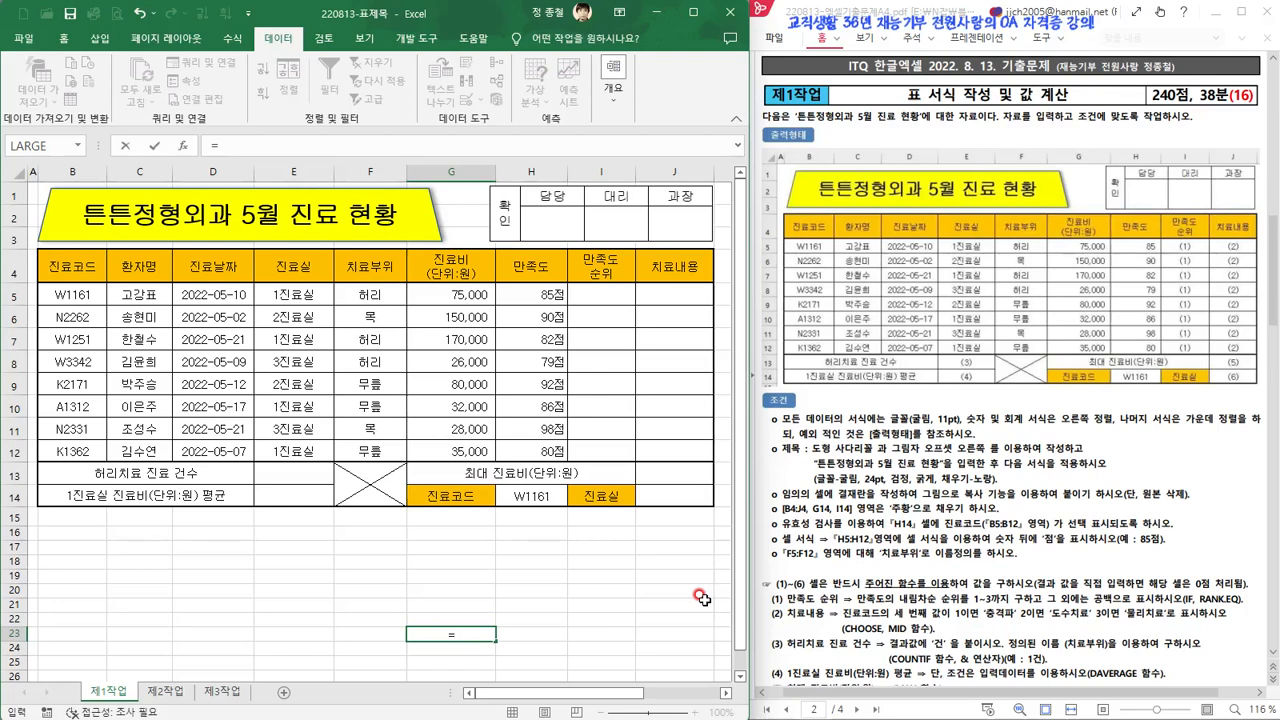
text(료부위)
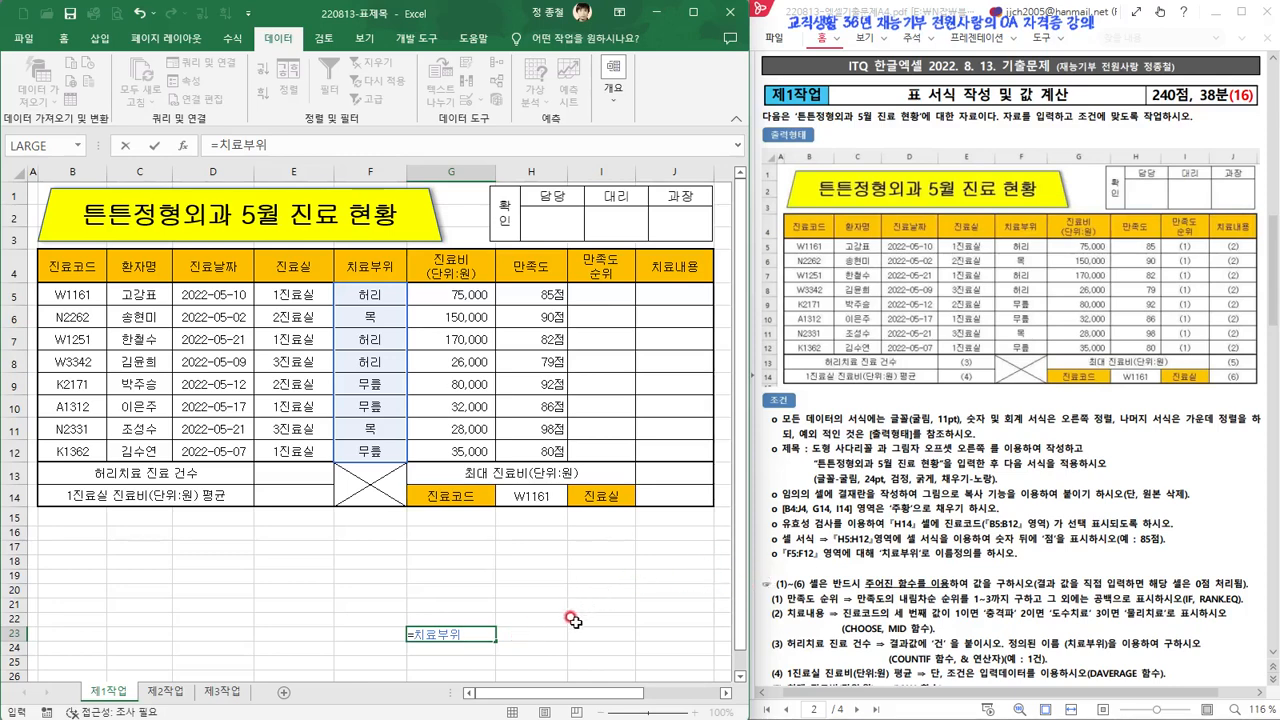
click(436, 645)
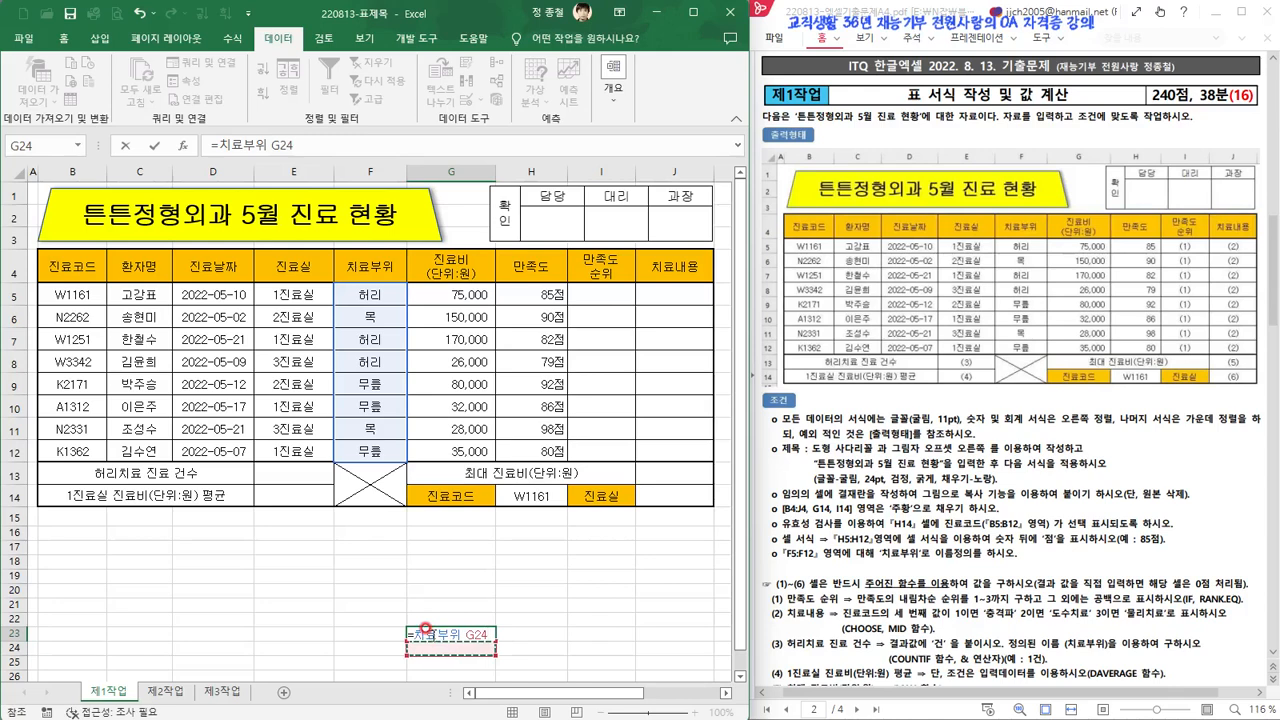
key(Escape)
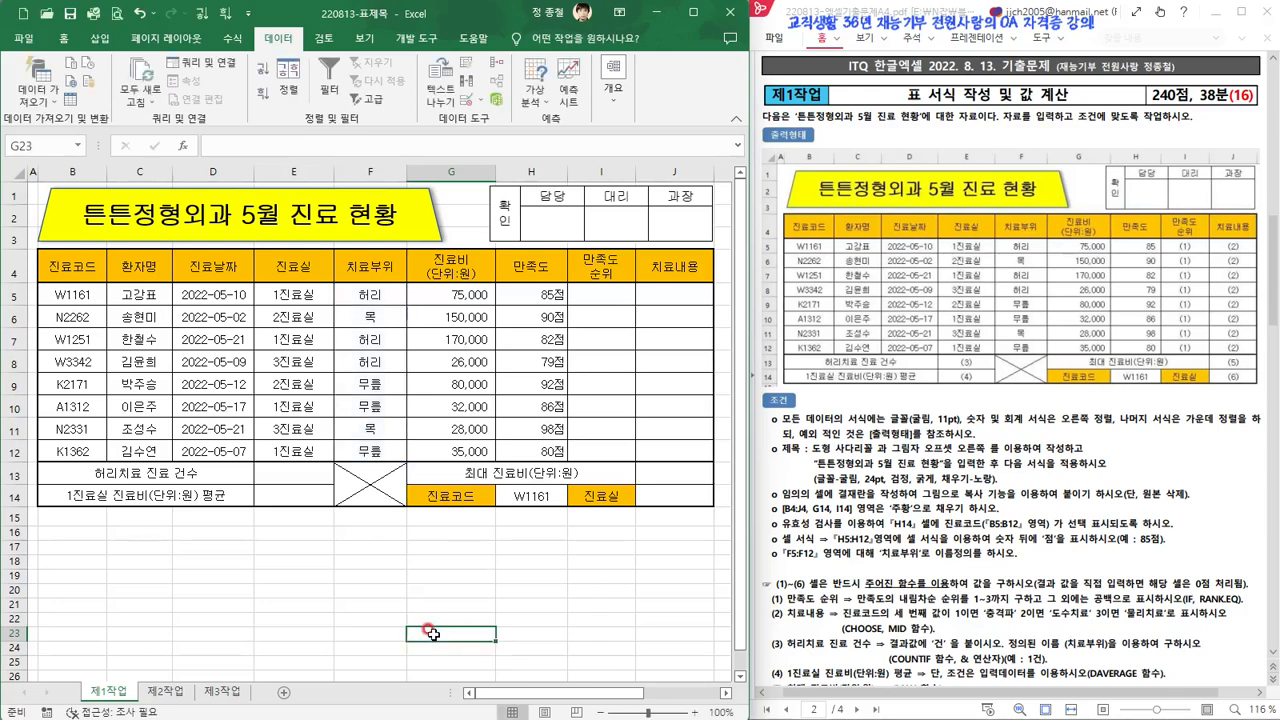
click(606, 606)
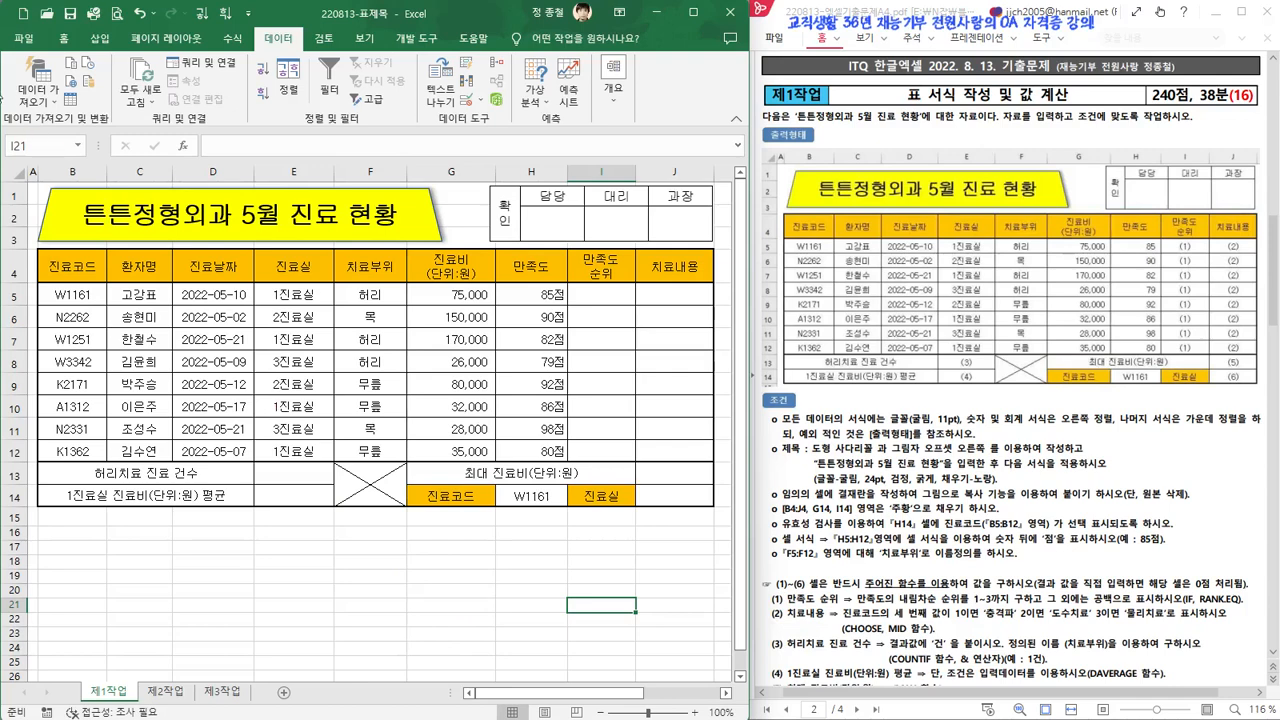
Save a copy of the workbook to the desktop (바탕 화면) under the file name 220813-유효성검사.
click(20, 40)
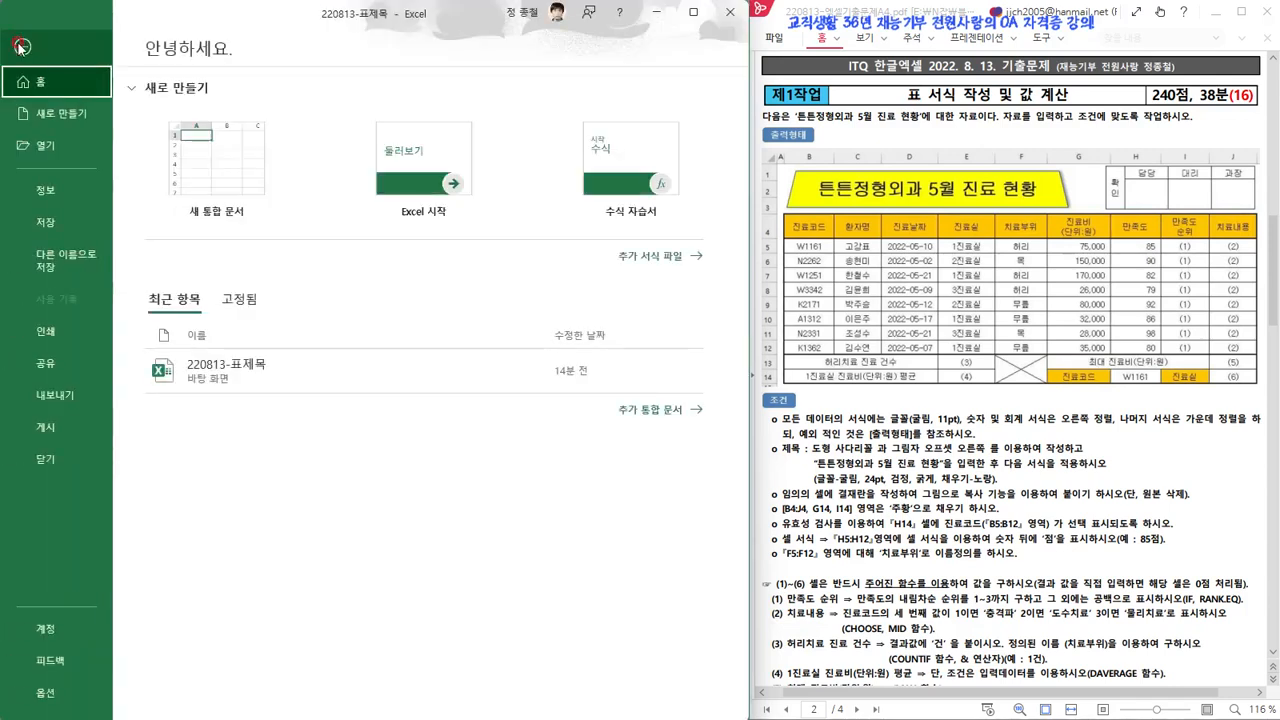
click(66, 258)
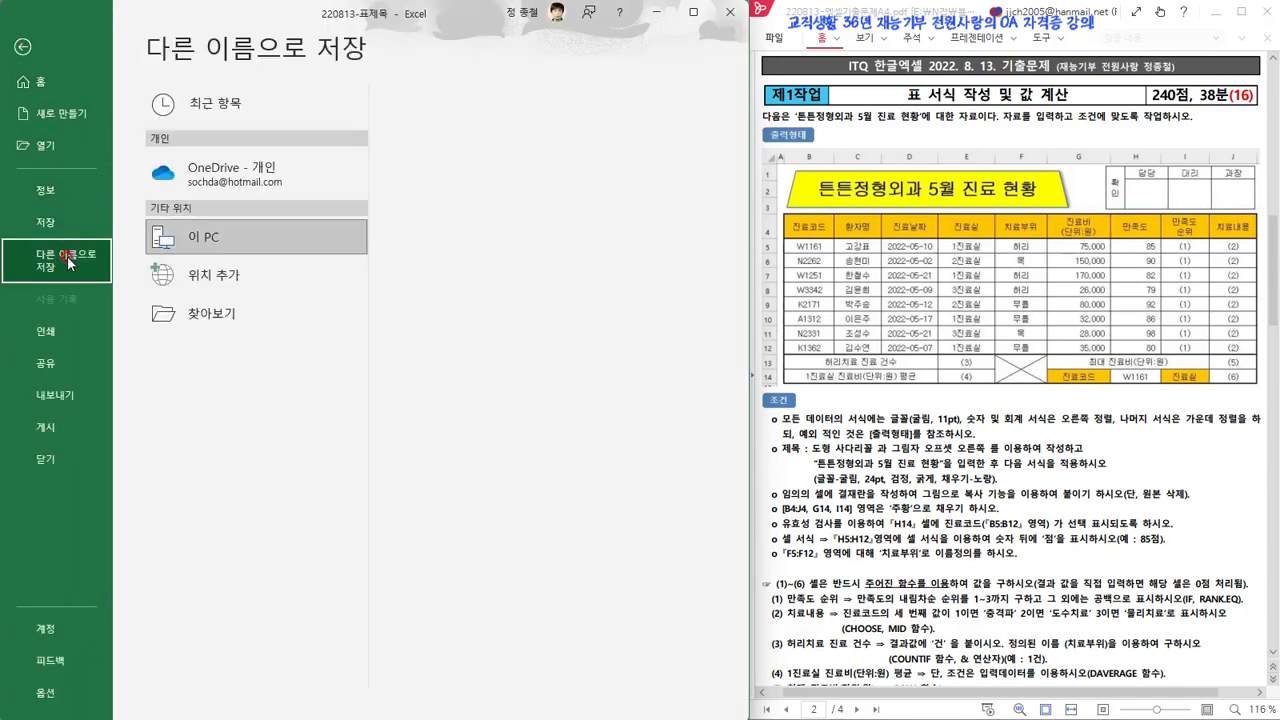
click(195, 300)
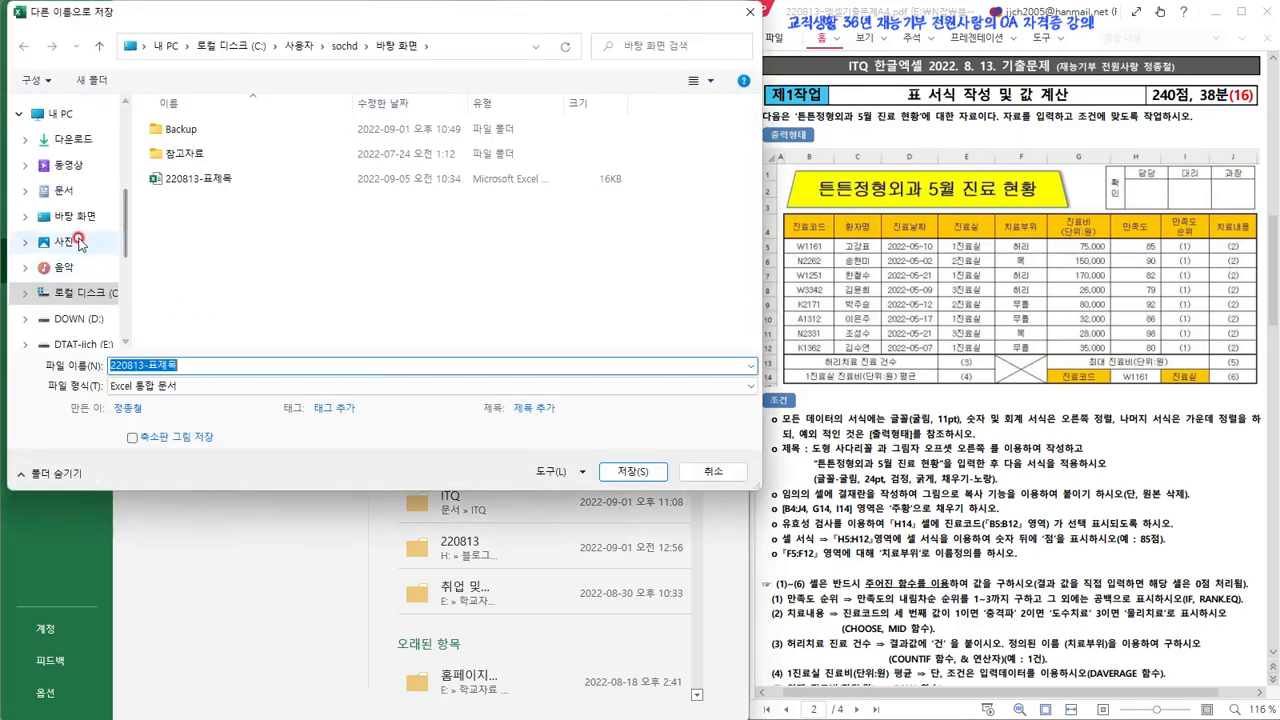
click(63, 217)
click(177, 360)
double_click(182, 364)
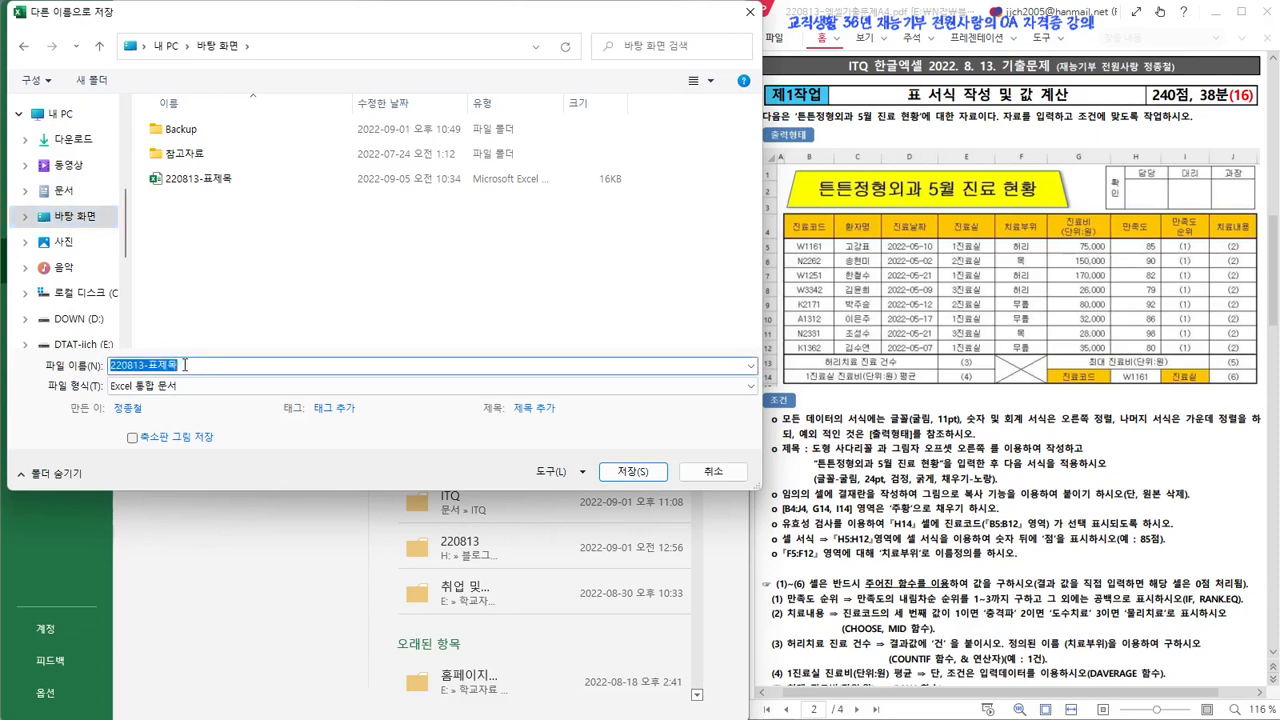
drag(145, 357, 212, 366)
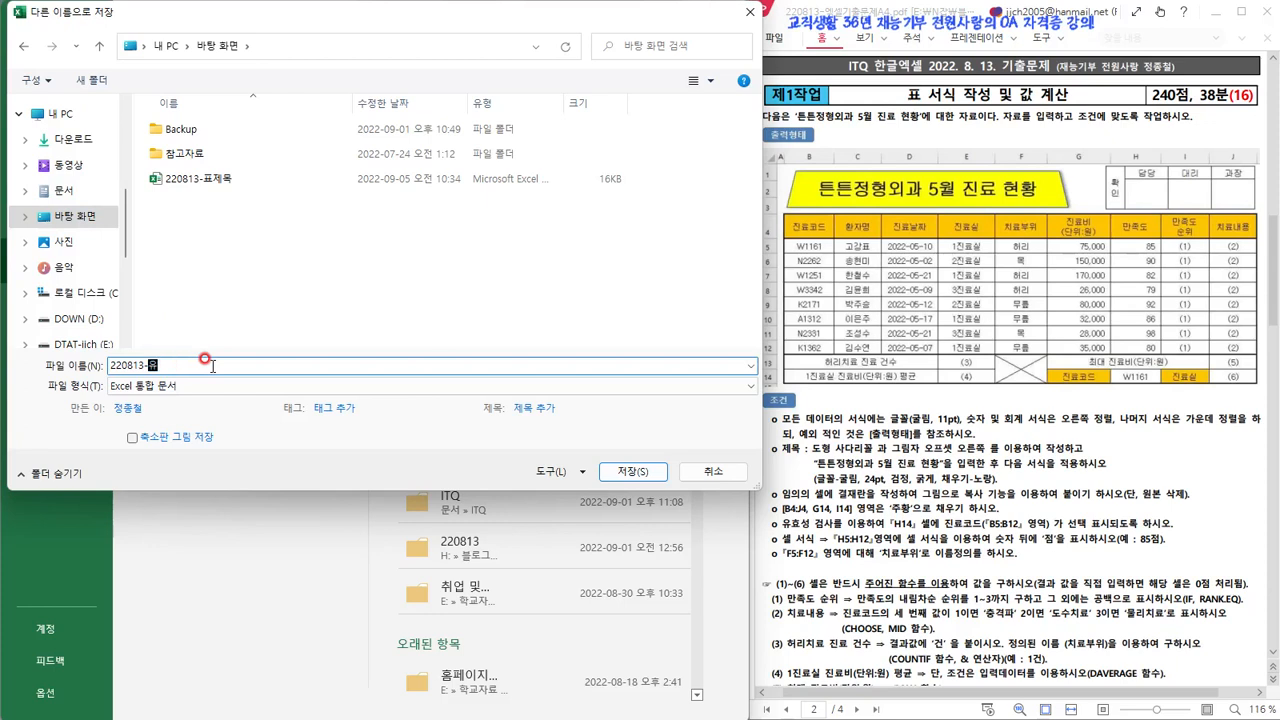
text(유효서)
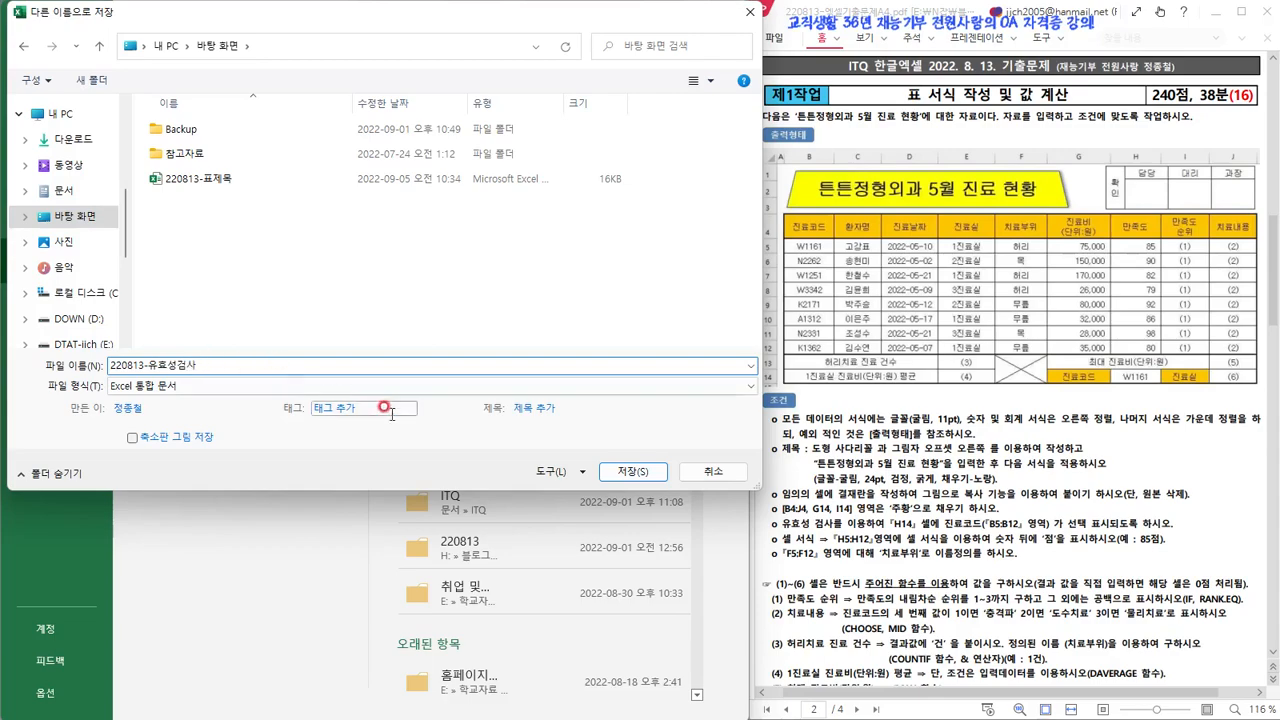
click(636, 474)
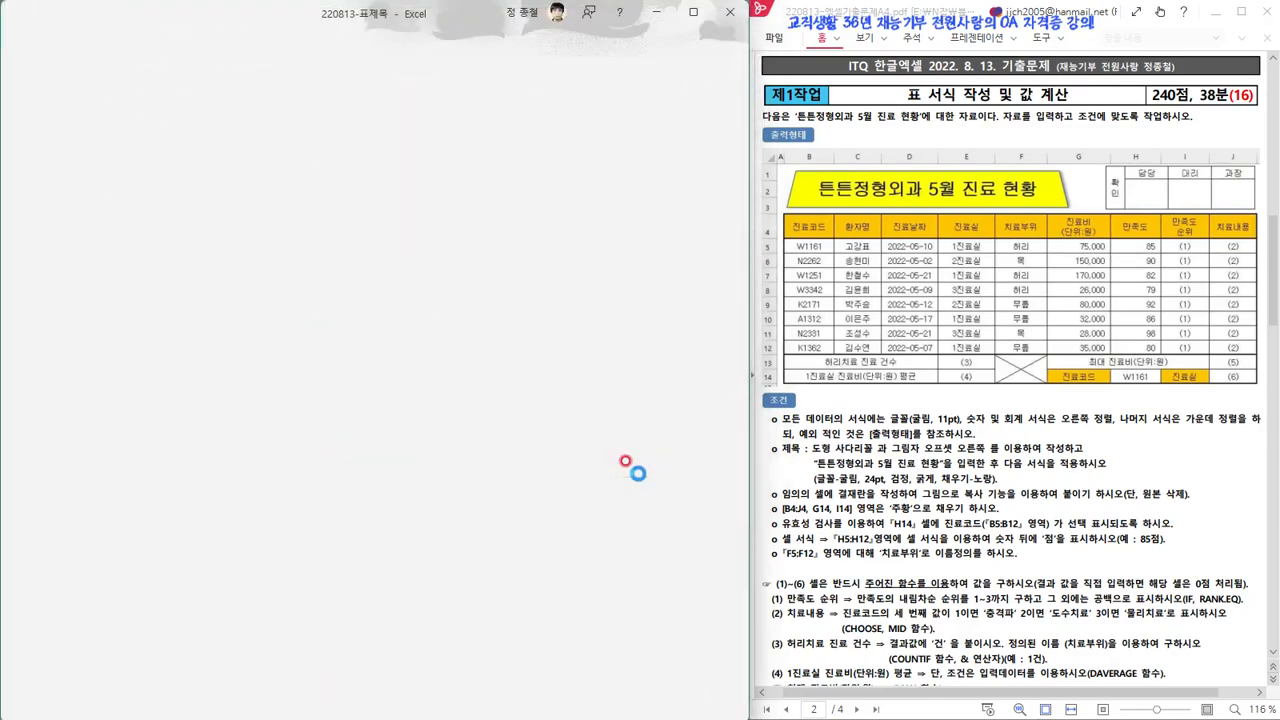